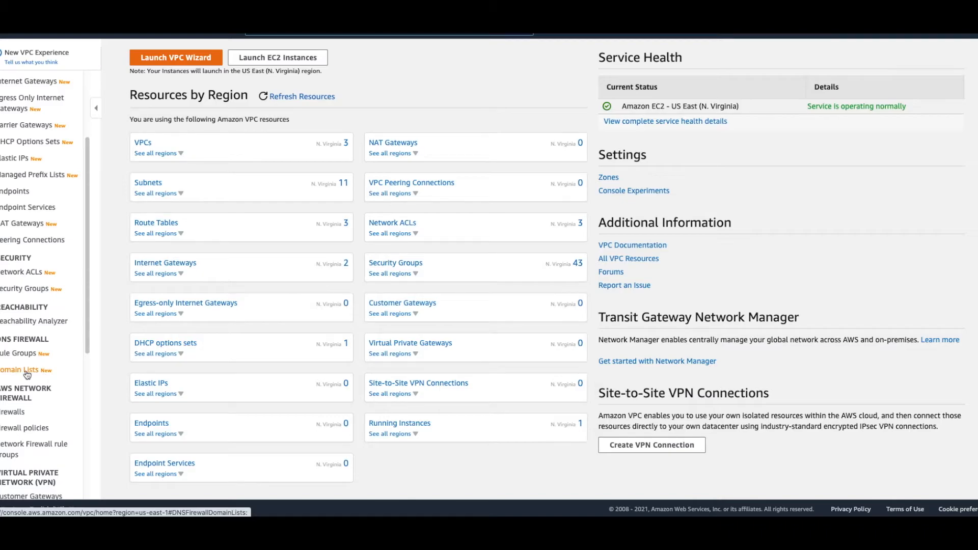
# Step: Open the DNS Firewall domain lists and start a new domain list named AllowDomainsTest
pyautogui.click(27, 371)
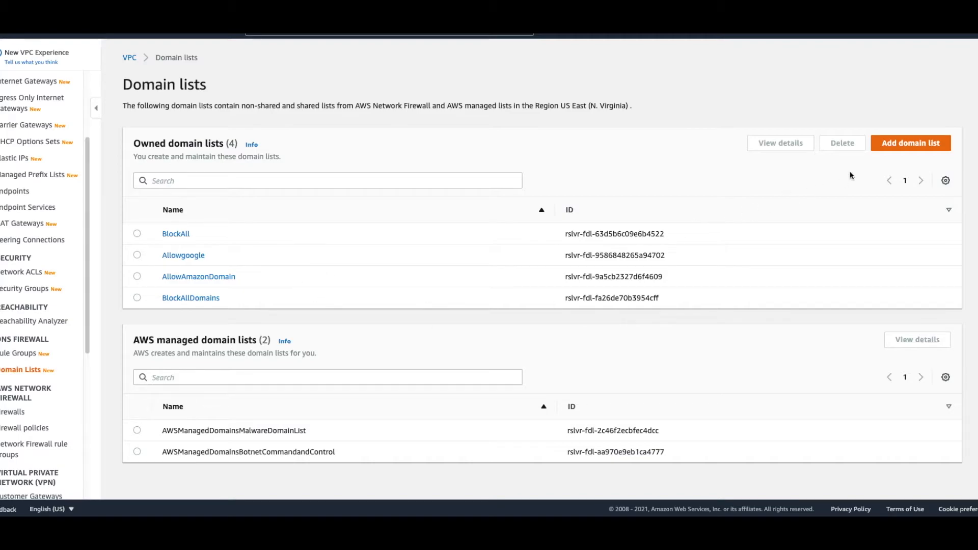
pyautogui.click(899, 147)
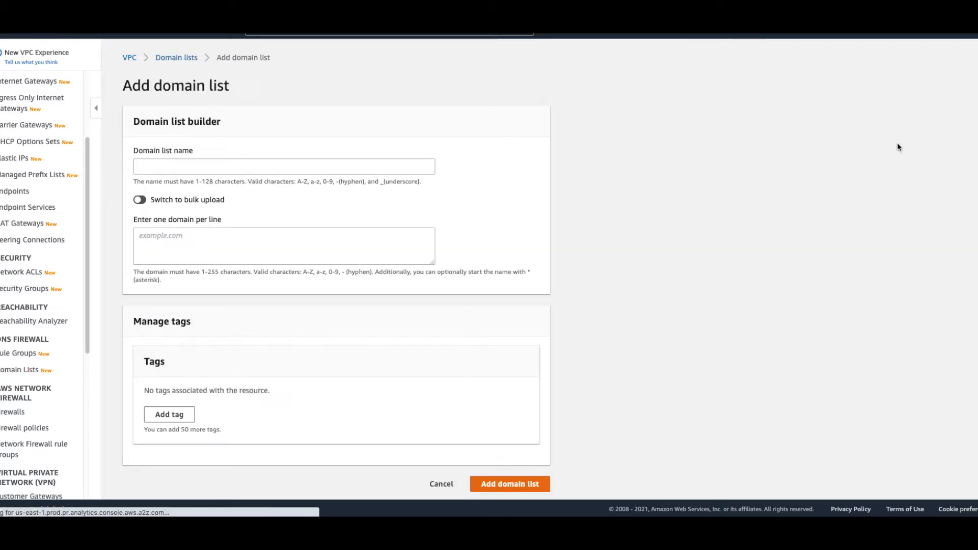
pyautogui.click(231, 243)
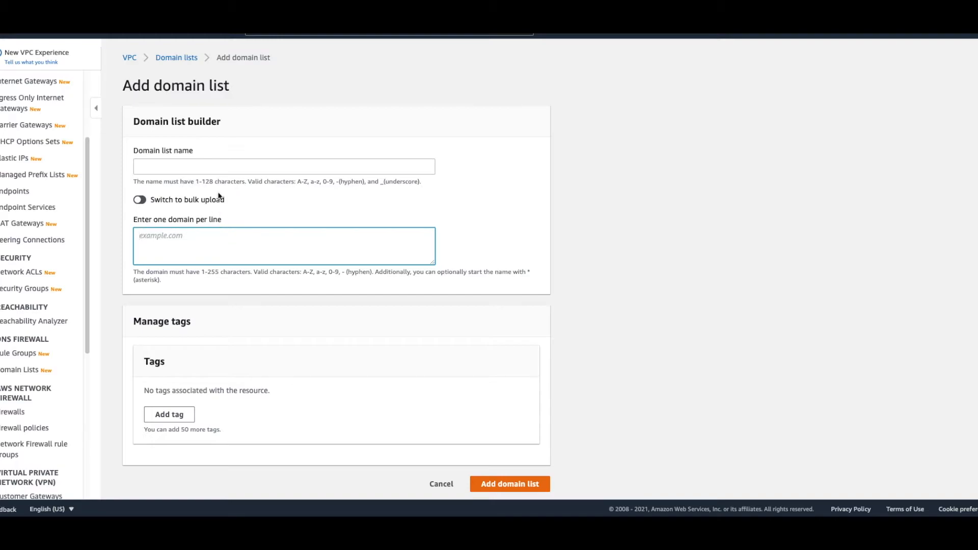
pyautogui.click(221, 167)
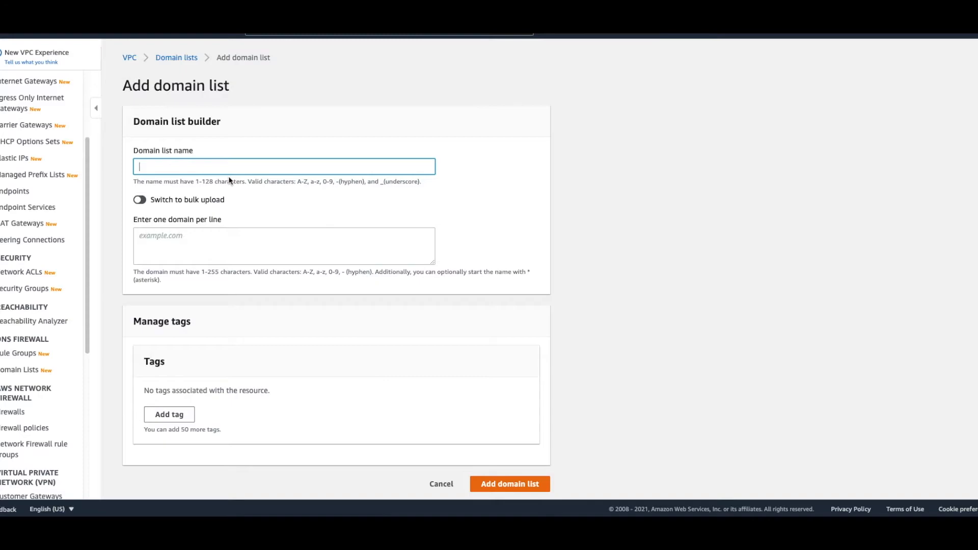
pyautogui.write('GithubDomain')
pyautogui.moveTo(204, 167); pyautogui.dragTo(94, 148)
pyautogui.write('AllowDomains')
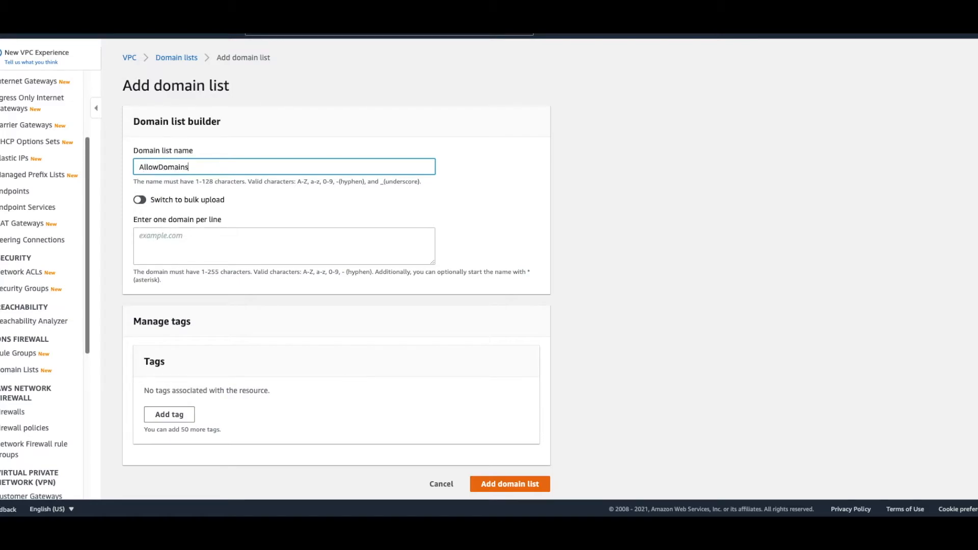
pyautogui.write('Test')
# Step: Check the bulk upload option for the domain list and return to entering one domain per line
pyautogui.click(182, 247)
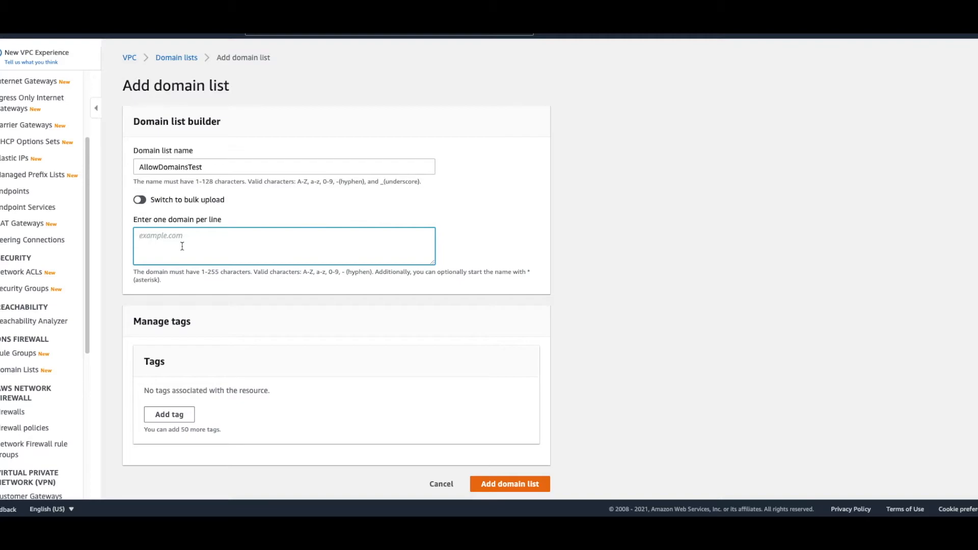
pyautogui.click(140, 200)
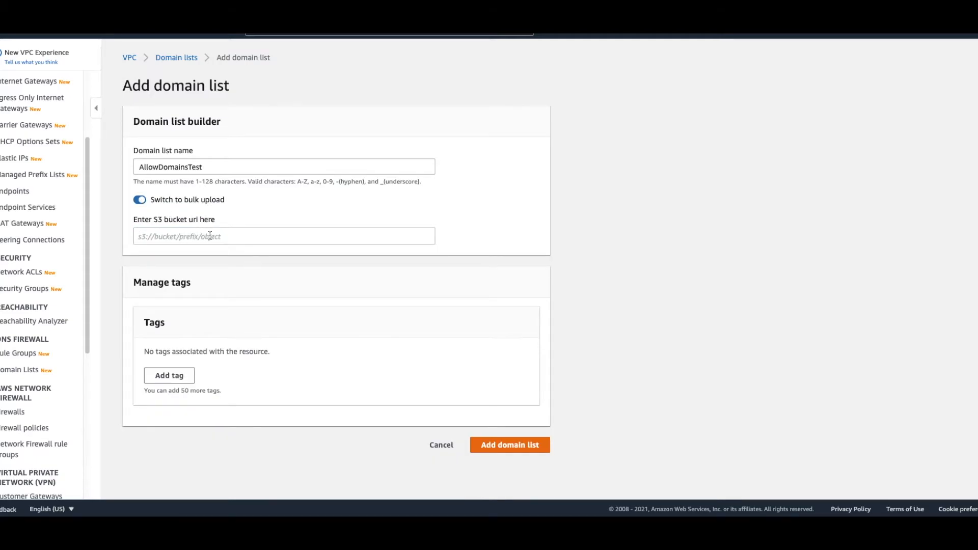
pyautogui.click(141, 200)
pyautogui.click(165, 245)
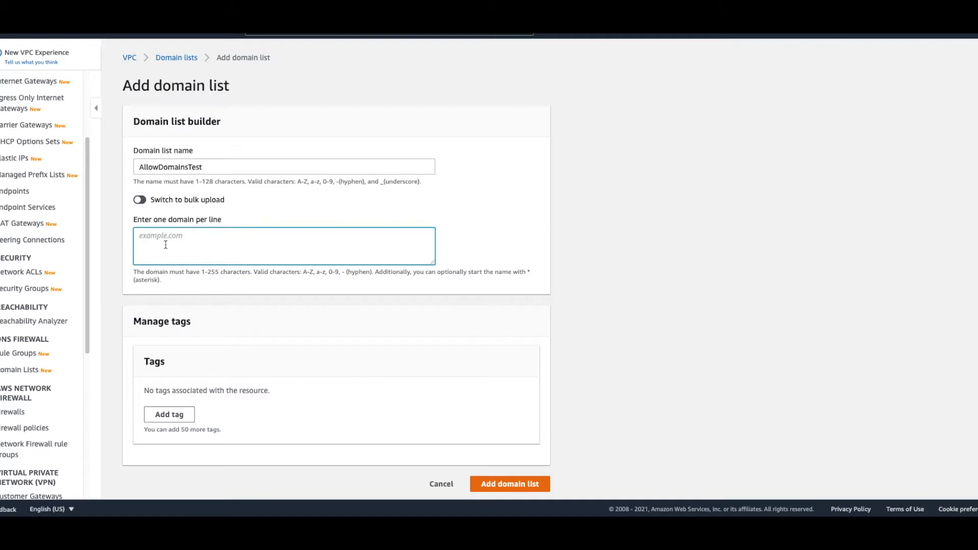
# Step: Enter github.com, yahoo.com and facebook.com on separate lines and discard the new domain list
pyautogui.write('github.com ')
pyautogui.write('yahoo.com')
pyautogui.press('Return')
pyautogui.write('f')
pyautogui.press('BackSpace')
pyautogui.write('faco')
pyautogui.write('book.com')
pyautogui.scroll(-1, 408, 398)
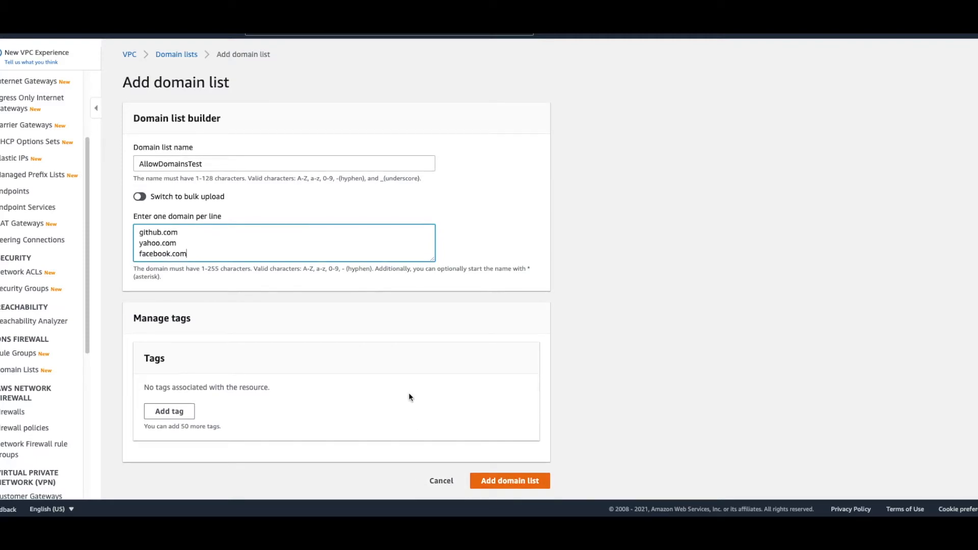
pyautogui.click(450, 482)
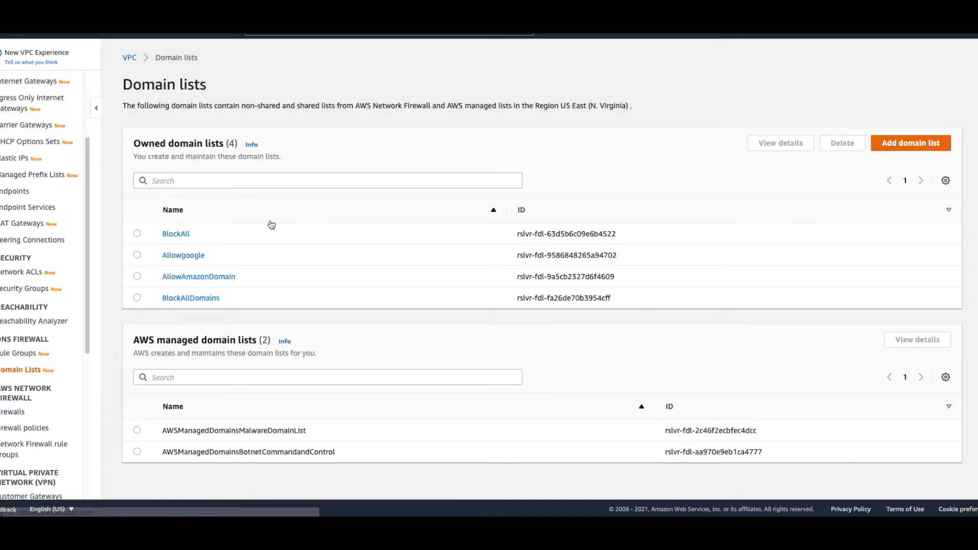
# Step: Examine the domains in the BlockAll and AllowAmazonDomain lists and the names of the AWS managed domain lists
pyautogui.click(176, 234)
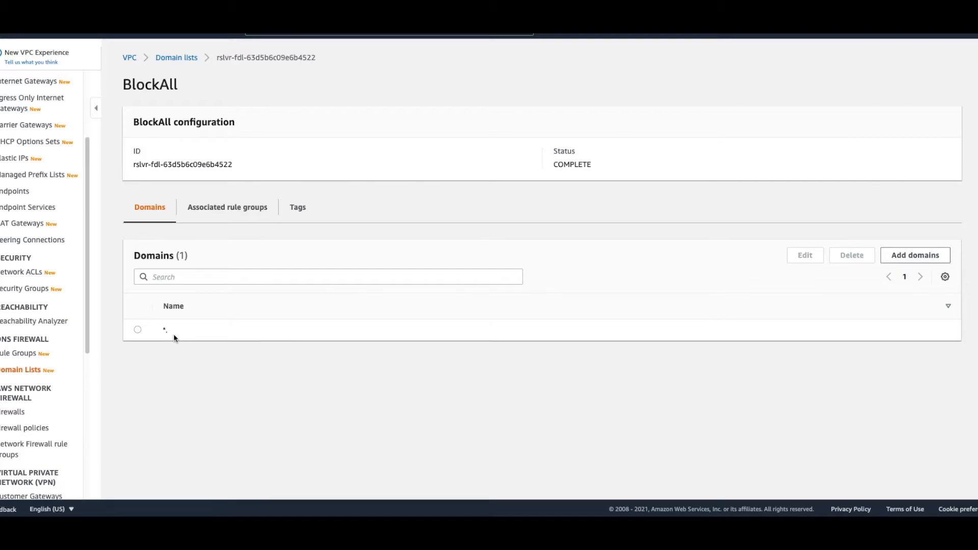
pyautogui.click(177, 58)
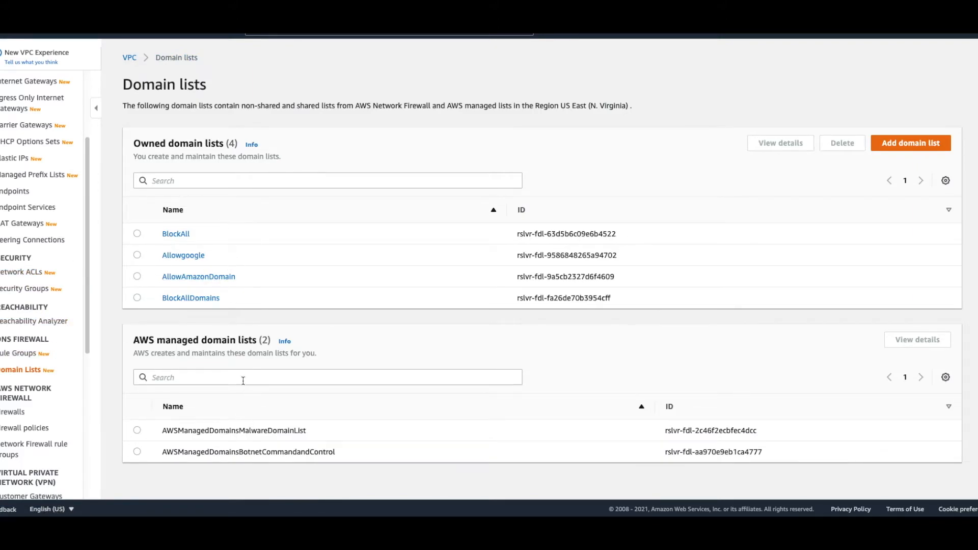
pyautogui.click(223, 278)
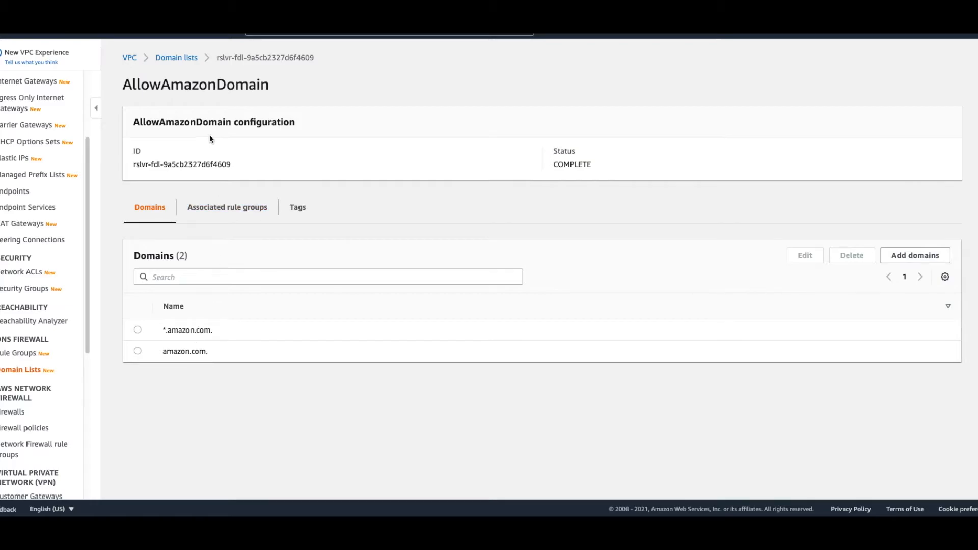
pyautogui.click(182, 59)
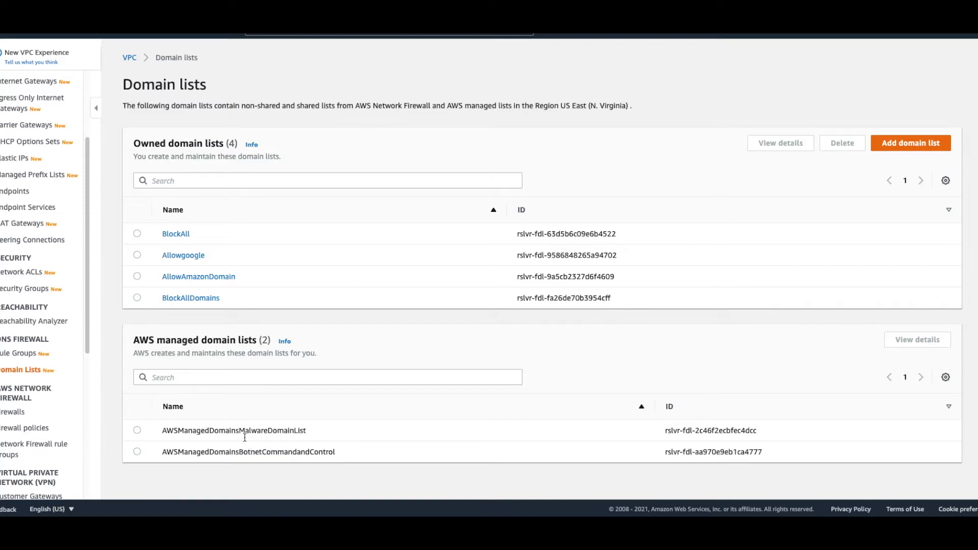
pyautogui.moveTo(174, 432); pyautogui.dragTo(284, 432)
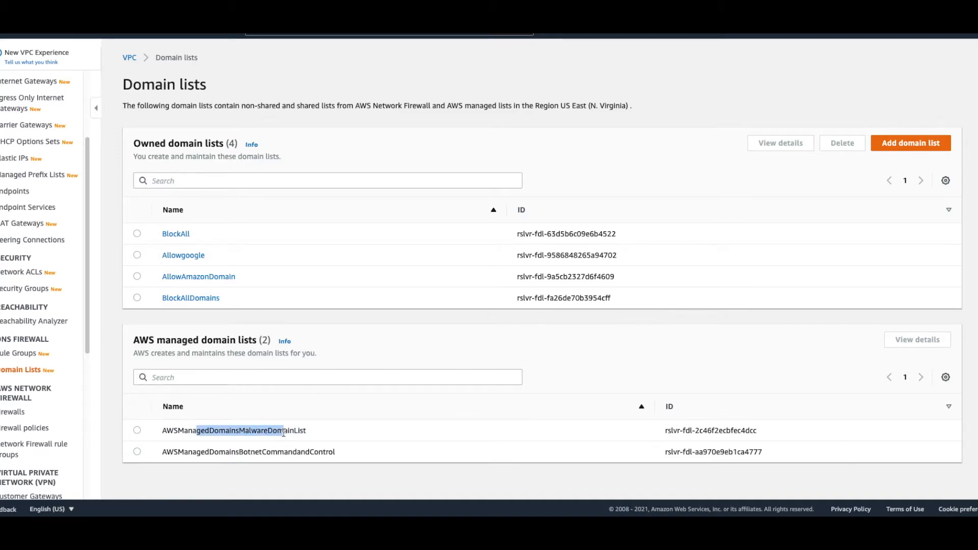
pyautogui.moveTo(200, 451); pyautogui.dragTo(329, 457)
pyautogui.click(329, 456)
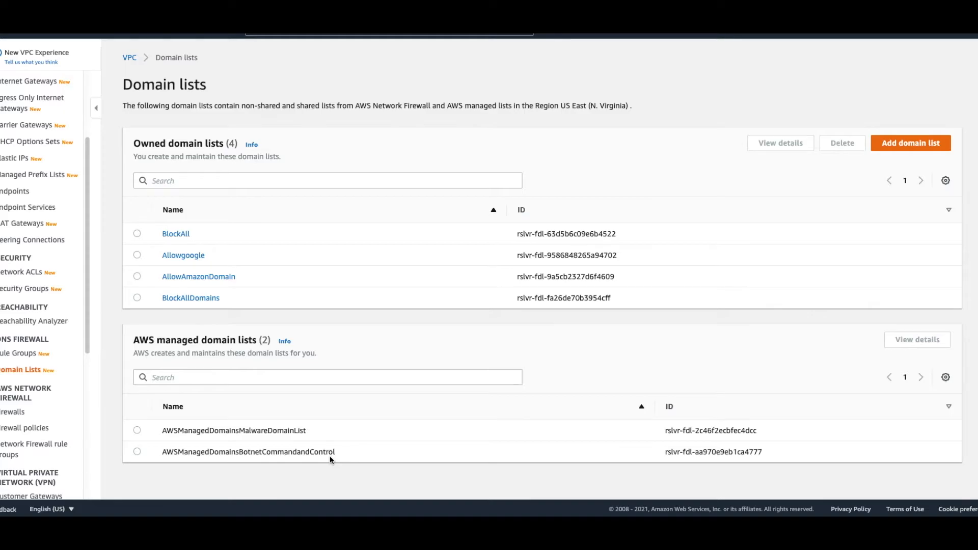
# Step: Start a DNS Firewall rule group named TestRuleGroup and proceed to adding its rules
pyautogui.click(26, 353)
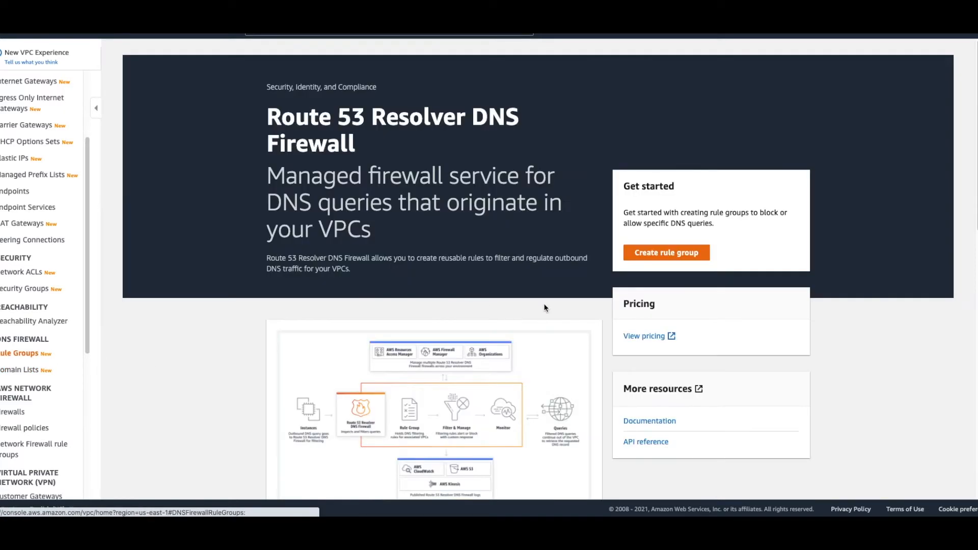
pyautogui.click(656, 257)
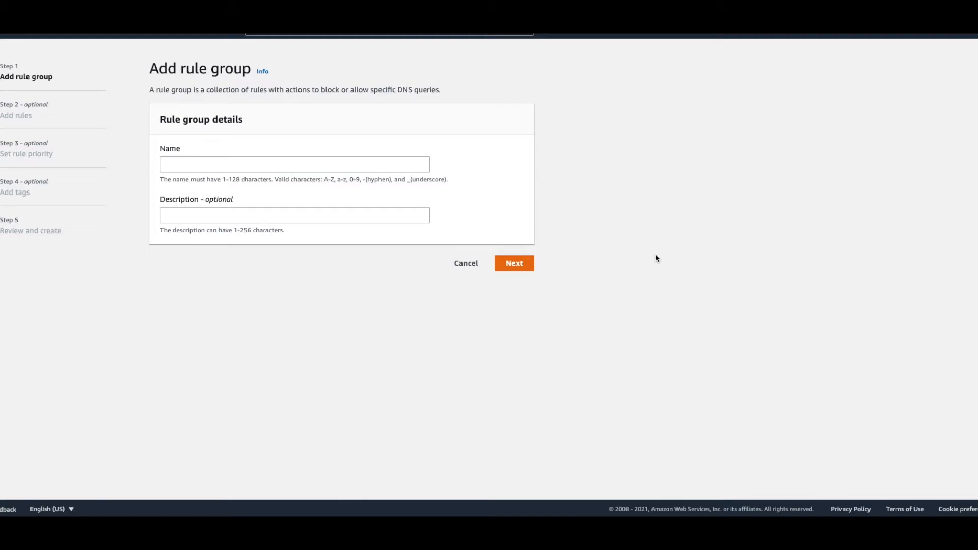
pyautogui.click(400, 164)
pyautogui.write('TestR')
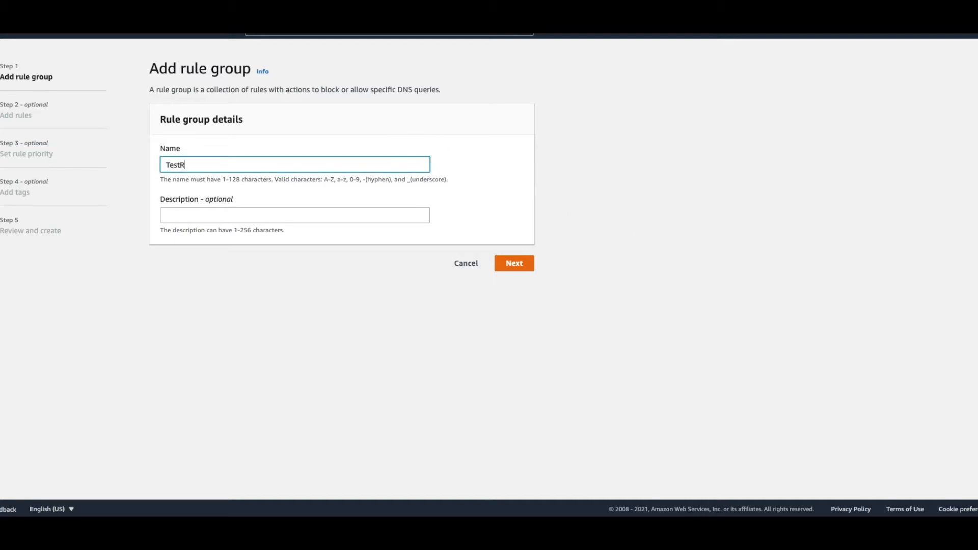
pyautogui.write('uleGroup')
pyautogui.click(513, 266)
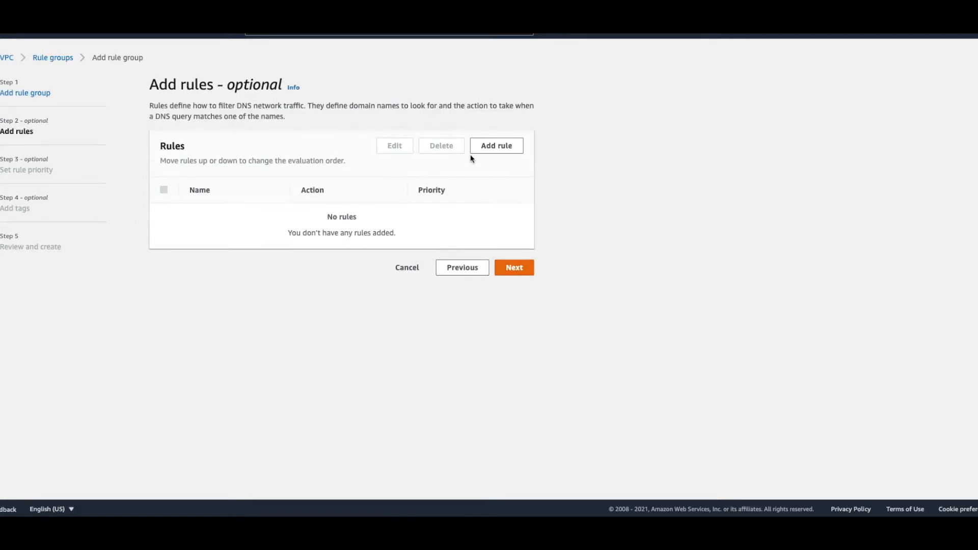
# Step: Start a new rule in the rule group and name it BlockAllDomains
pyautogui.click(500, 147)
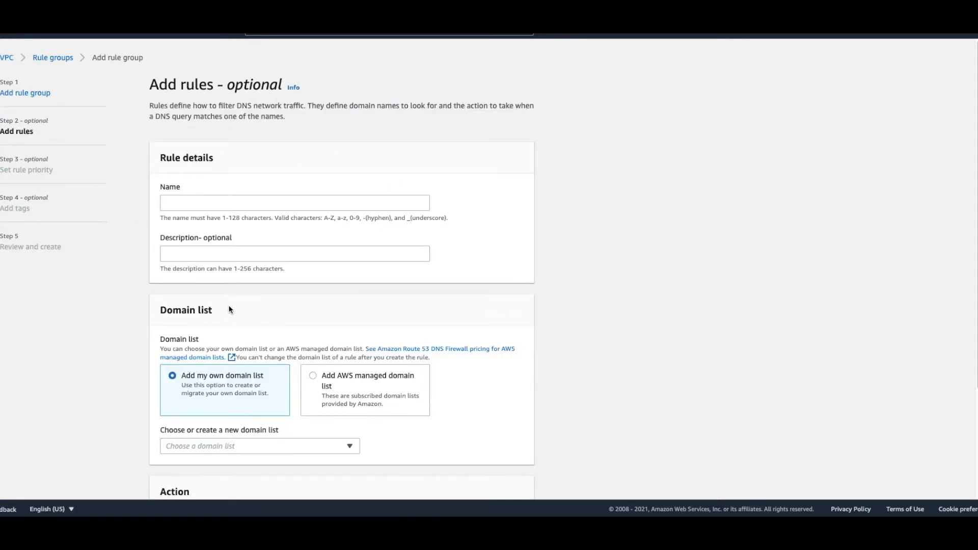
pyautogui.click(204, 199)
pyautogui.write('Allow')
pyautogui.hotkey('ctrl', 'a')
pyautogui.write('Bl')
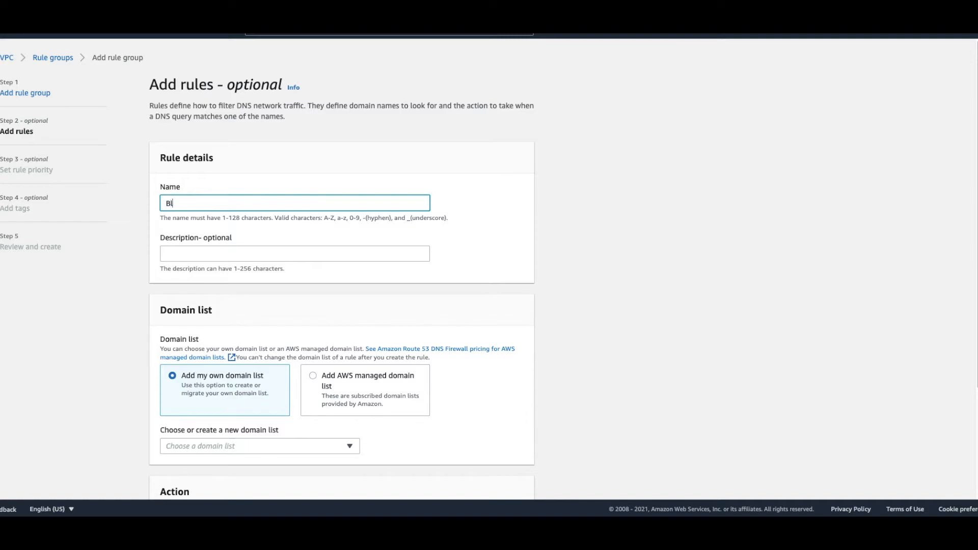
pyautogui.write('oakAllDomains')
# Step: Assign the existing BlockAllDomains domain list to the rule
pyautogui.scroll(-1, 262, 433)
pyautogui.click(252, 418)
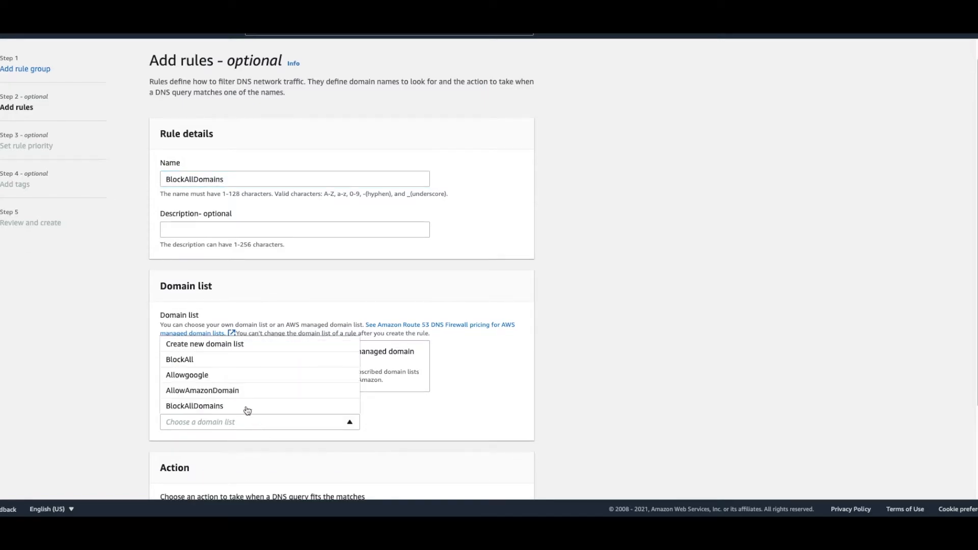
pyautogui.click(218, 344)
pyautogui.scroll(-5, 228, 278)
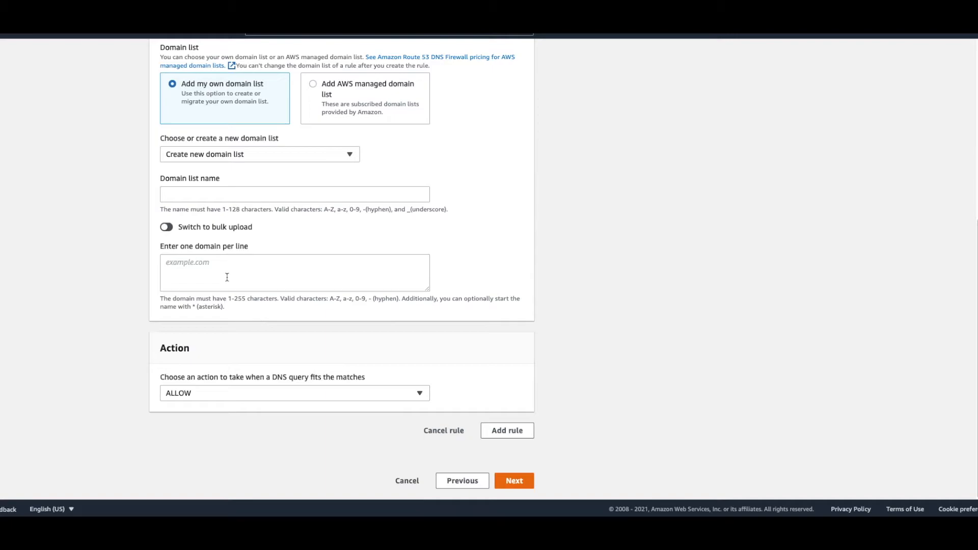
pyautogui.click(243, 157)
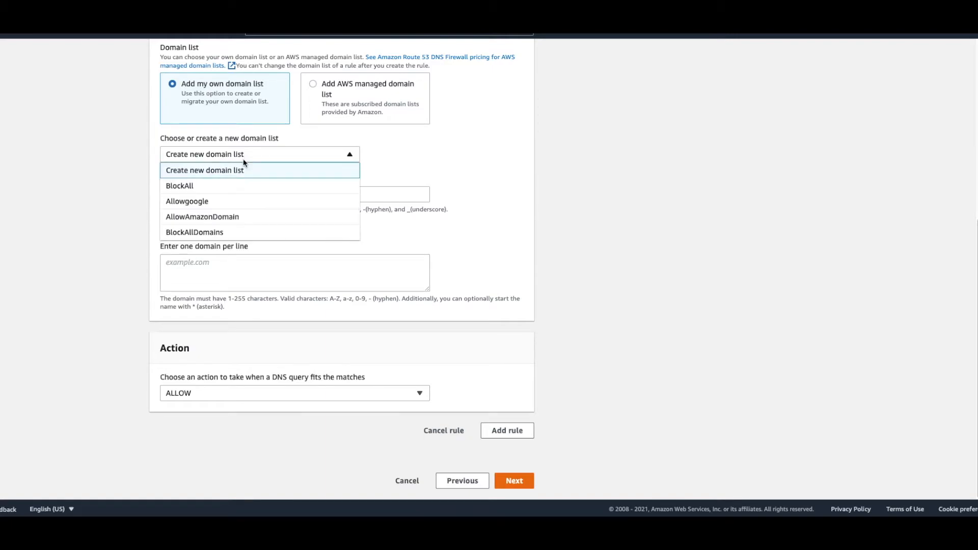
pyautogui.click(243, 233)
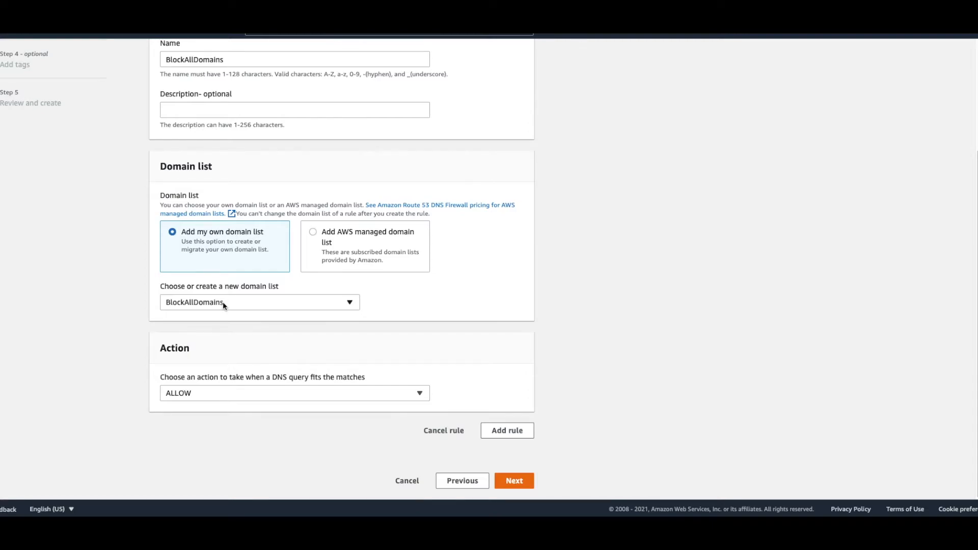
# Step: Set the rule's action to BLOCK with the NODATA response and add the rule to the group
pyautogui.click(210, 393)
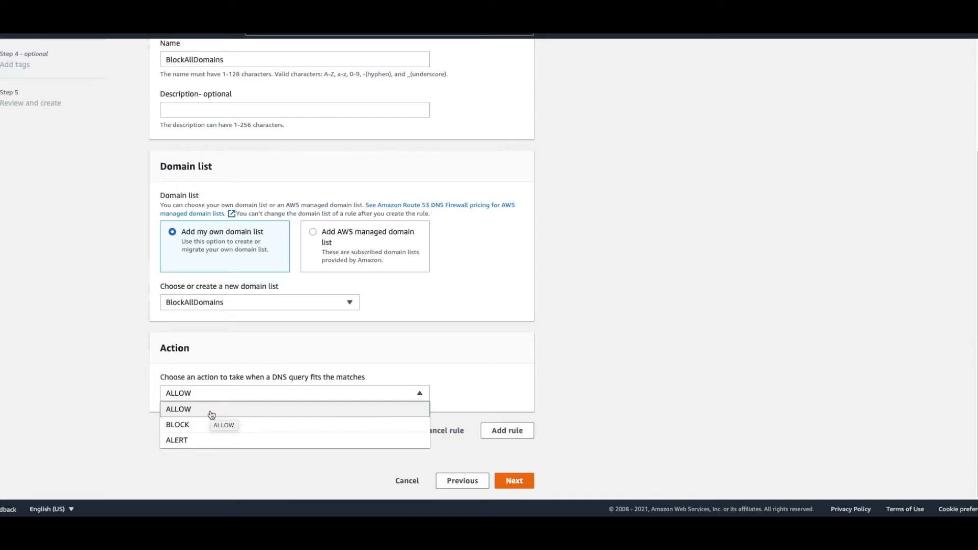
pyautogui.click(206, 425)
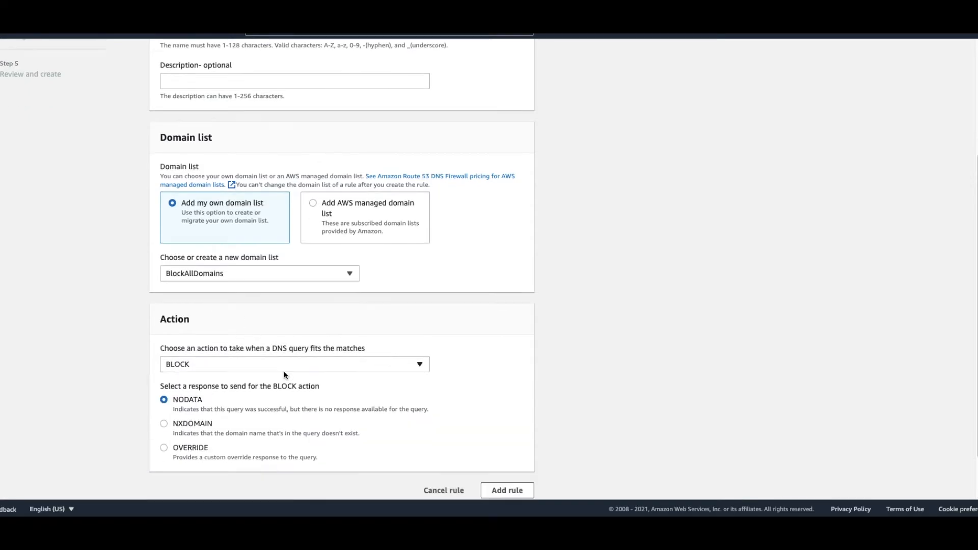
pyautogui.scroll(-2, 254, 365)
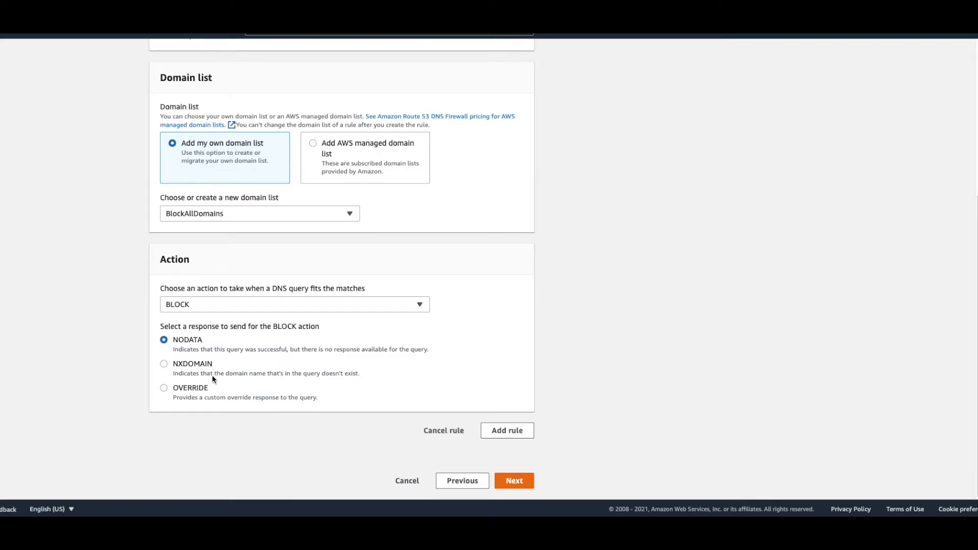
pyautogui.click(185, 388)
pyautogui.scroll(-3, 240, 416)
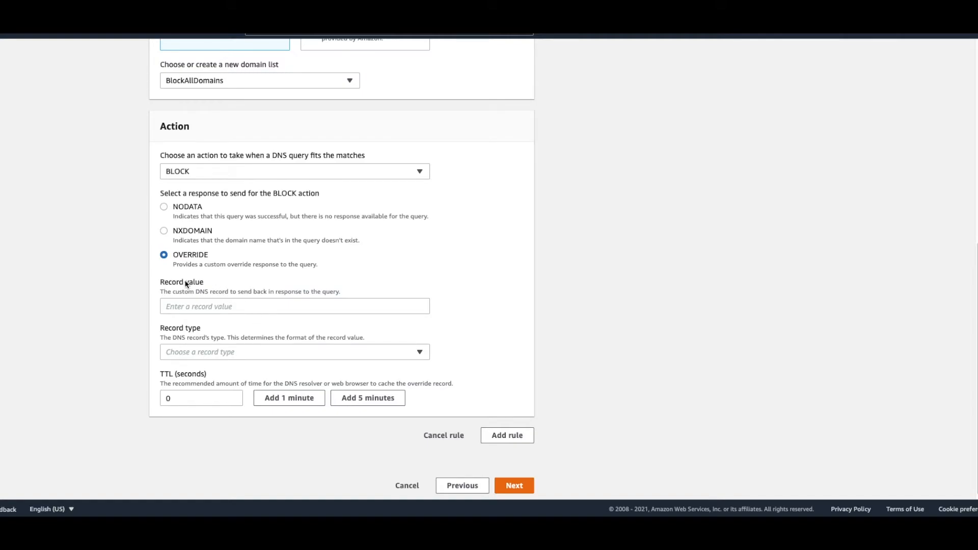
pyautogui.click(187, 210)
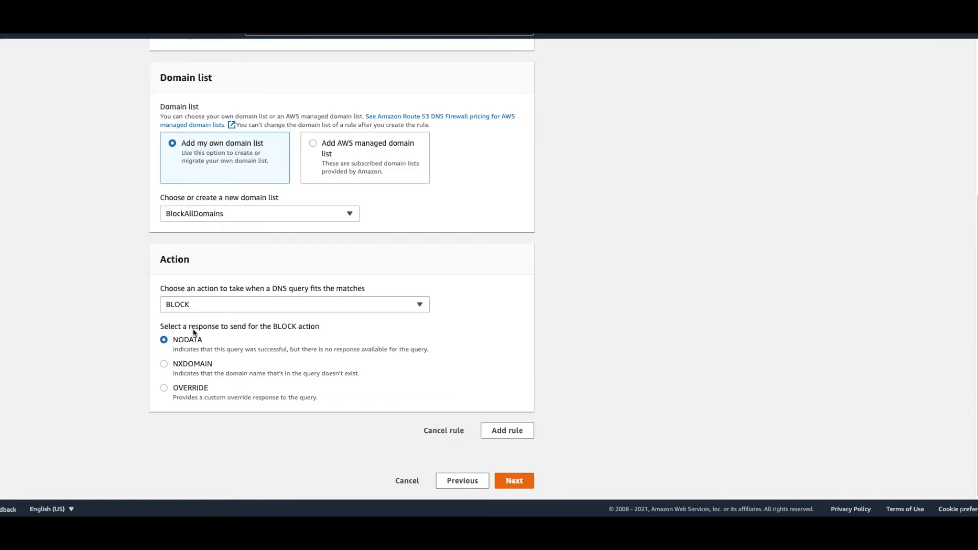
pyautogui.click(504, 431)
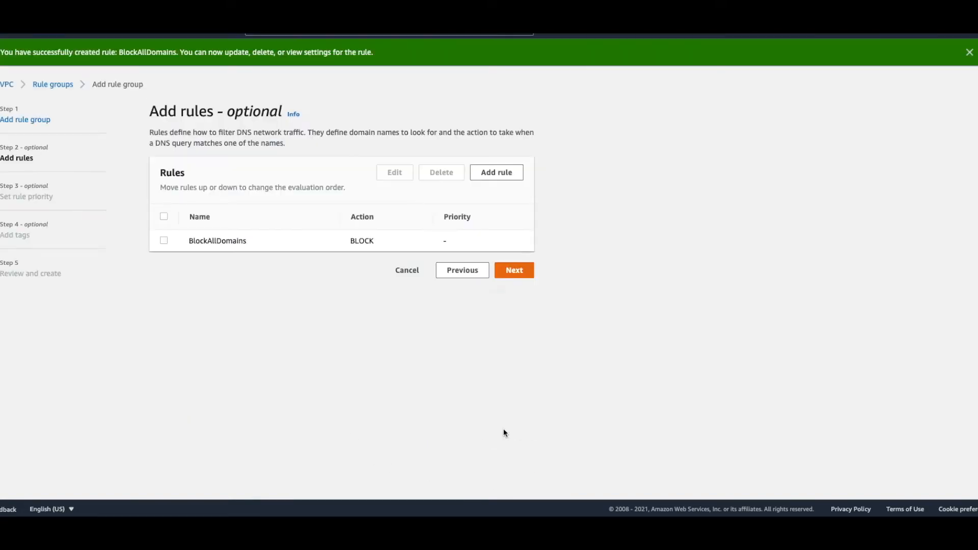
# Step: Start a second rule in the rule group and name it AllowAmazon
pyautogui.click(511, 174)
pyautogui.click(217, 234)
pyautogui.write('A')
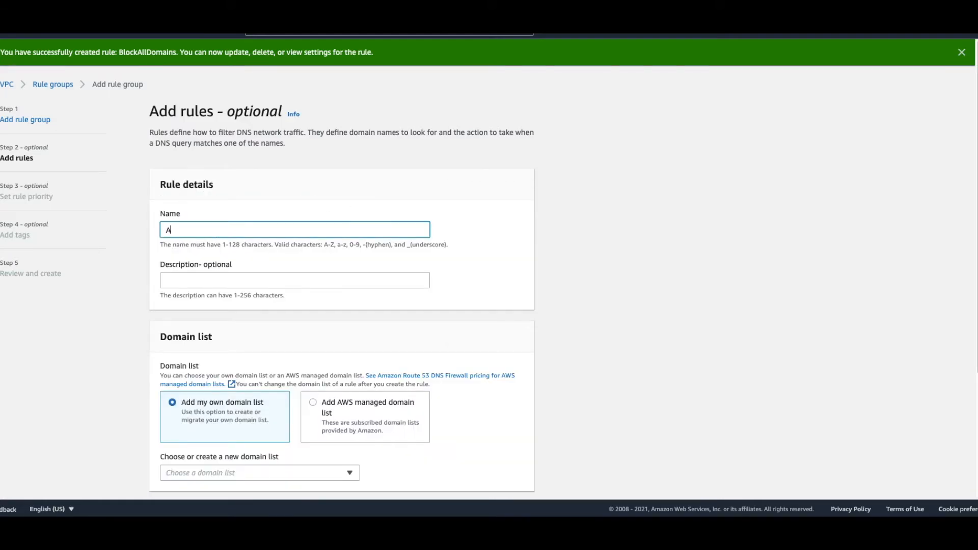
pyautogui.write('llowAmazon')
# Step: Assign the existing AllowAmazonDomain domain list to the rule and add it to the group with the ALLOW action
pyautogui.scroll(-3, 274, 426)
pyautogui.click(219, 322)
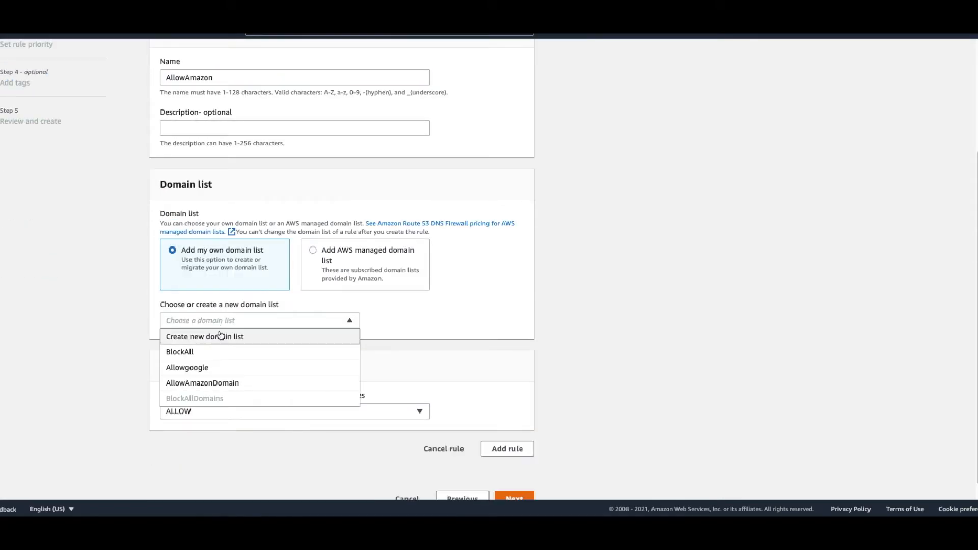
pyautogui.click(228, 383)
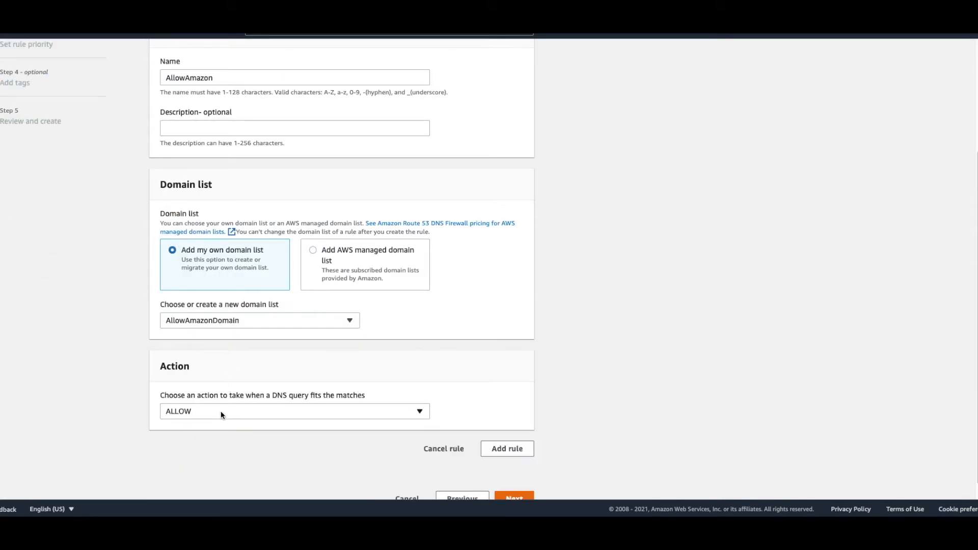
pyautogui.click(506, 448)
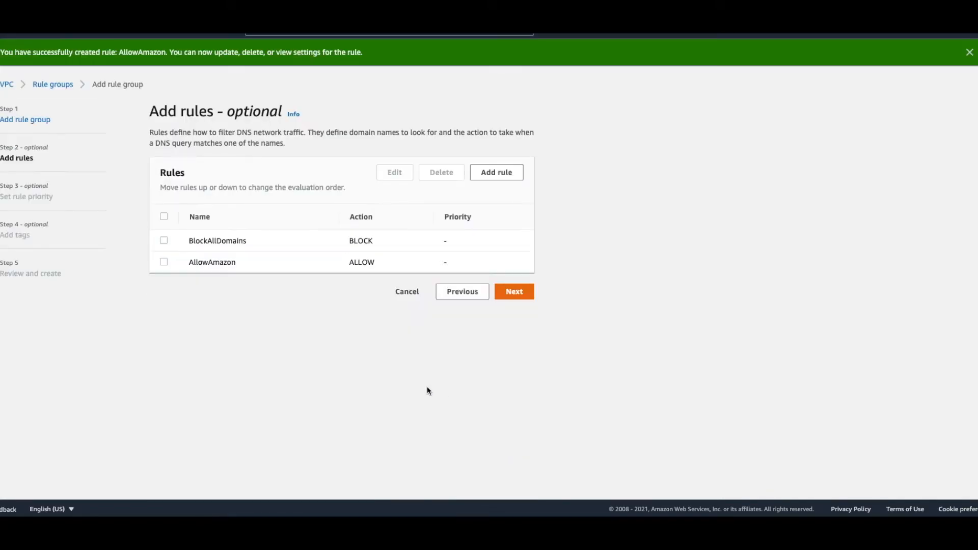
# Step: Proceed to the rule priorities and move AllowAmazon above BlockAllDomains so it has priority 1
pyautogui.click(517, 293)
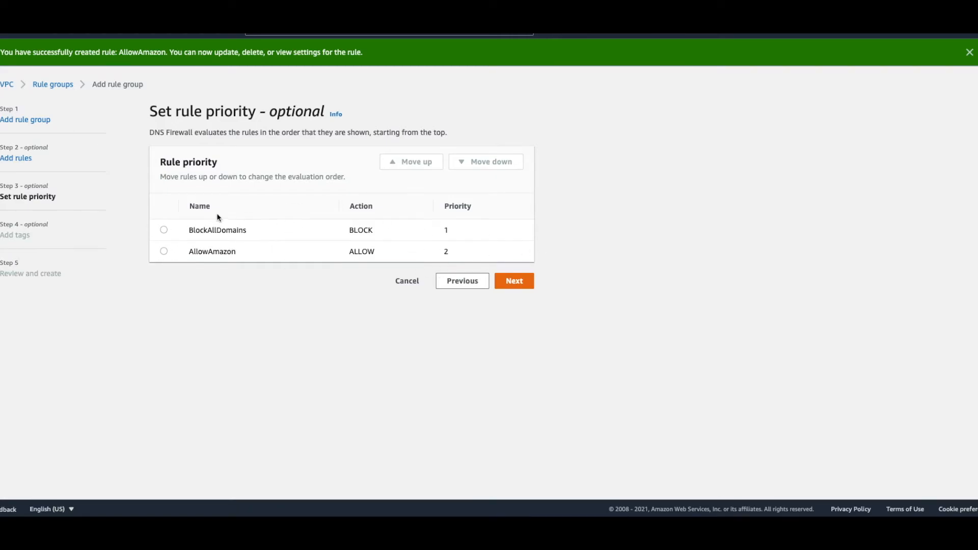
pyautogui.moveTo(195, 230); pyautogui.dragTo(237, 232)
pyautogui.moveTo(196, 252); pyautogui.dragTo(224, 252)
pyautogui.click(164, 251)
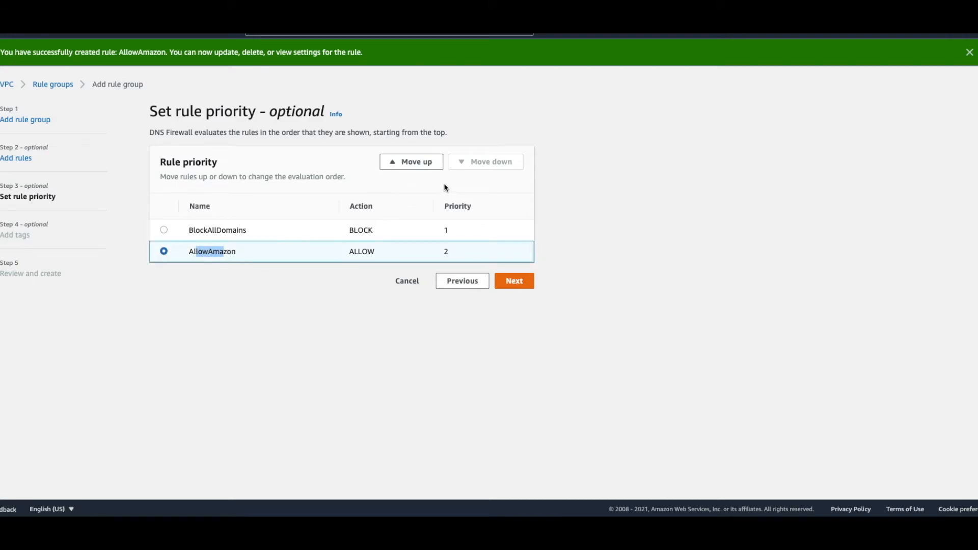
pyautogui.click(417, 163)
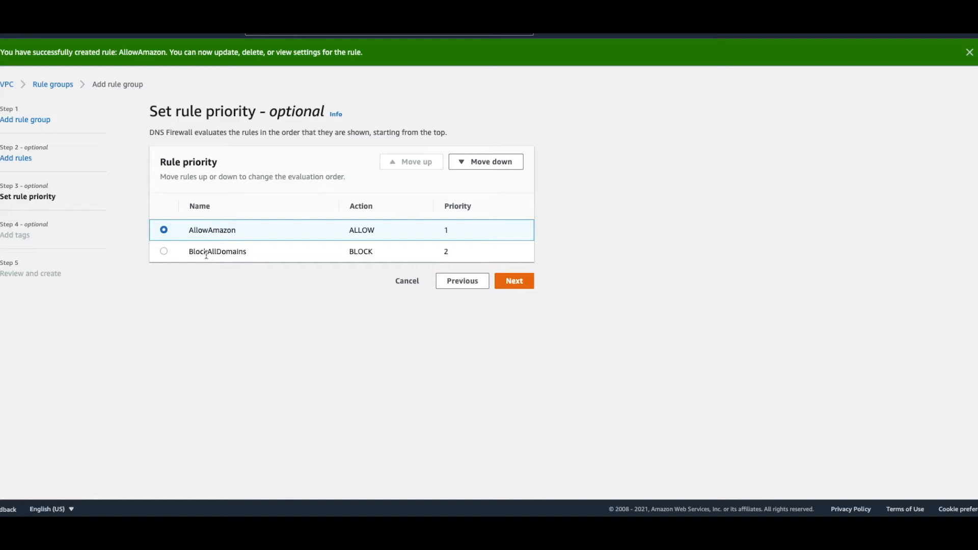
# Step: Accept the rule order, skip the tags, and create the rule group from the review page
pyautogui.moveTo(198, 252); pyautogui.dragTo(236, 254)
pyautogui.click(519, 287)
pyautogui.click(520, 278)
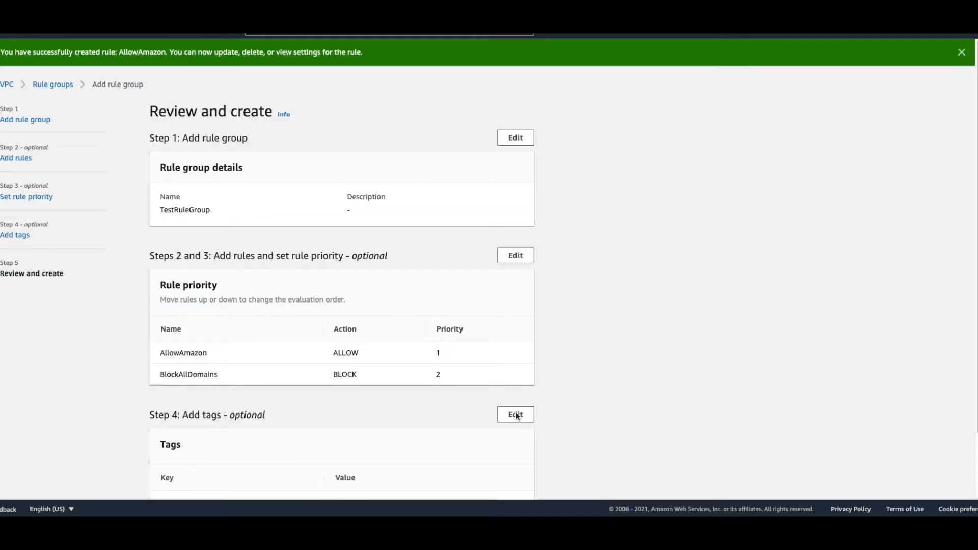
pyautogui.scroll(-2, 540, 418)
pyautogui.click(499, 482)
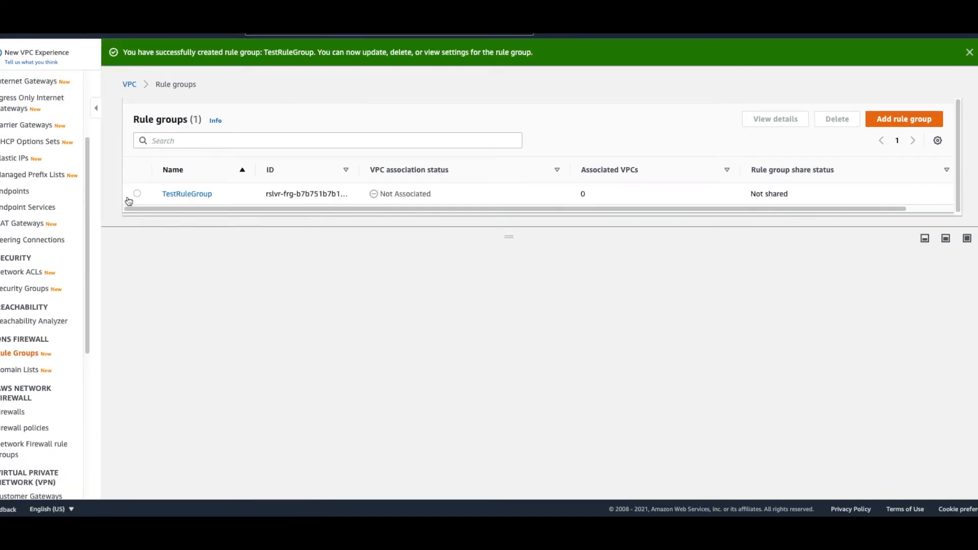
# Step: Associate the VPC vpc-4ff31832 with TestRuleGroup
pyautogui.click(137, 194)
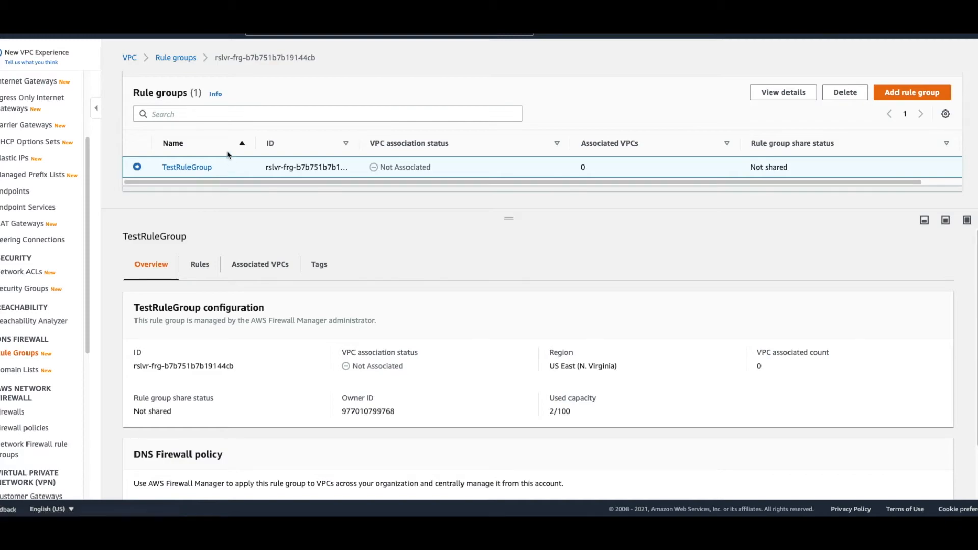
pyautogui.click(270, 274)
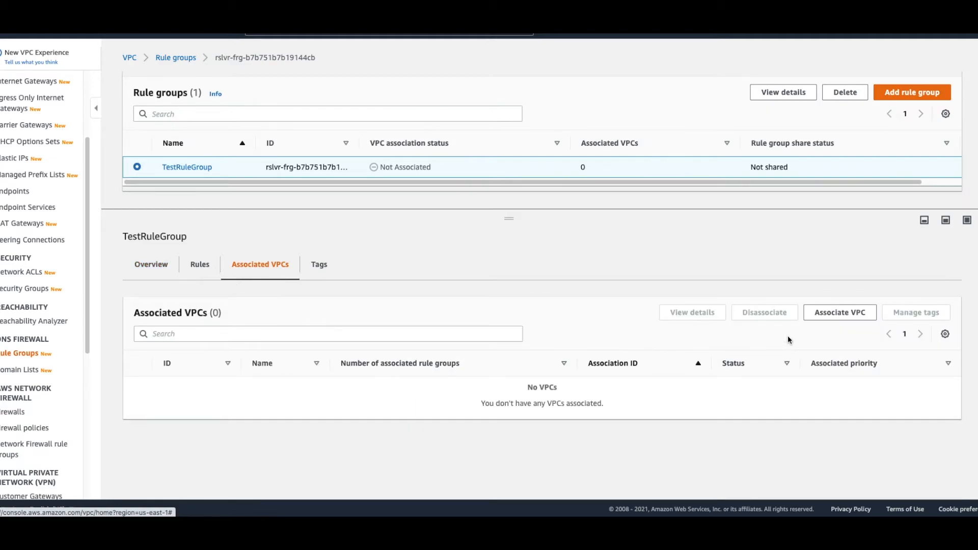
pyautogui.click(821, 314)
pyautogui.click(461, 139)
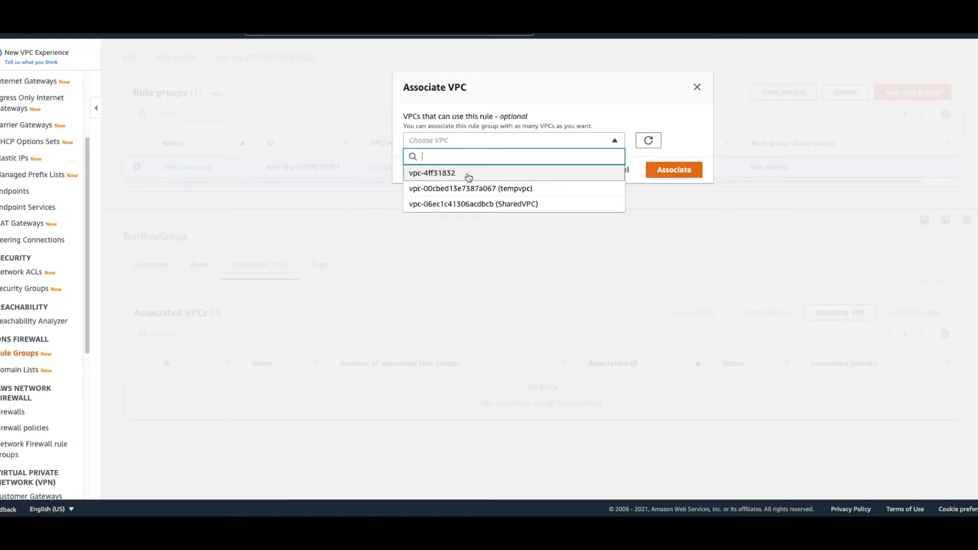
pyautogui.click(441, 175)
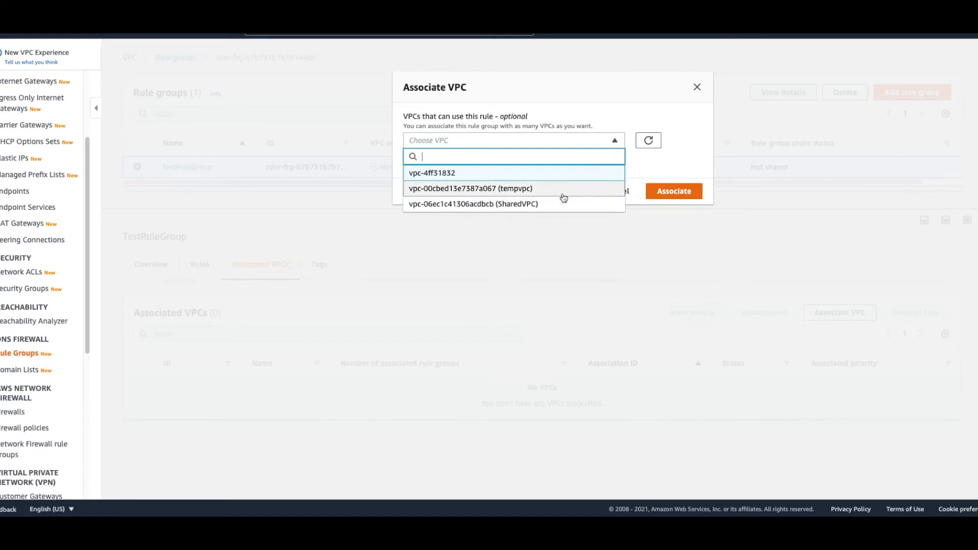
pyautogui.click(655, 162)
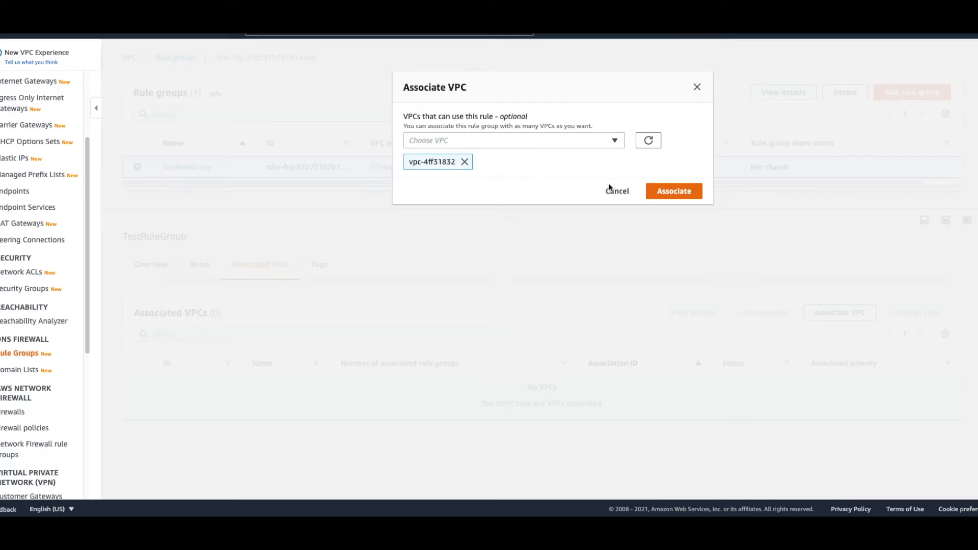
pyautogui.click(663, 186)
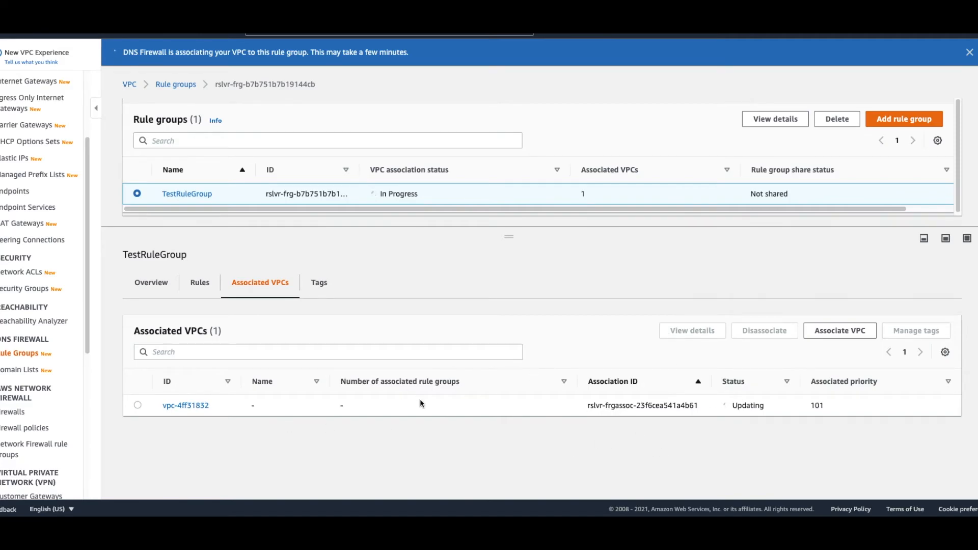
# Step: Check the used capacity in TestRuleGroup's configuration overview
pyautogui.click(153, 283)
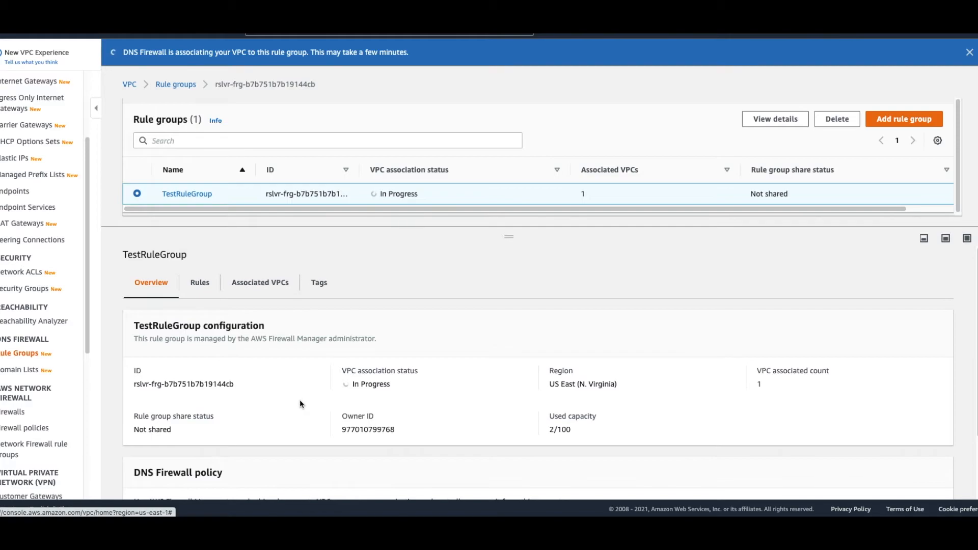
pyautogui.moveTo(548, 431); pyautogui.dragTo(573, 436)
pyautogui.click(580, 436)
pyautogui.moveTo(555, 431); pyautogui.dragTo(565, 430)
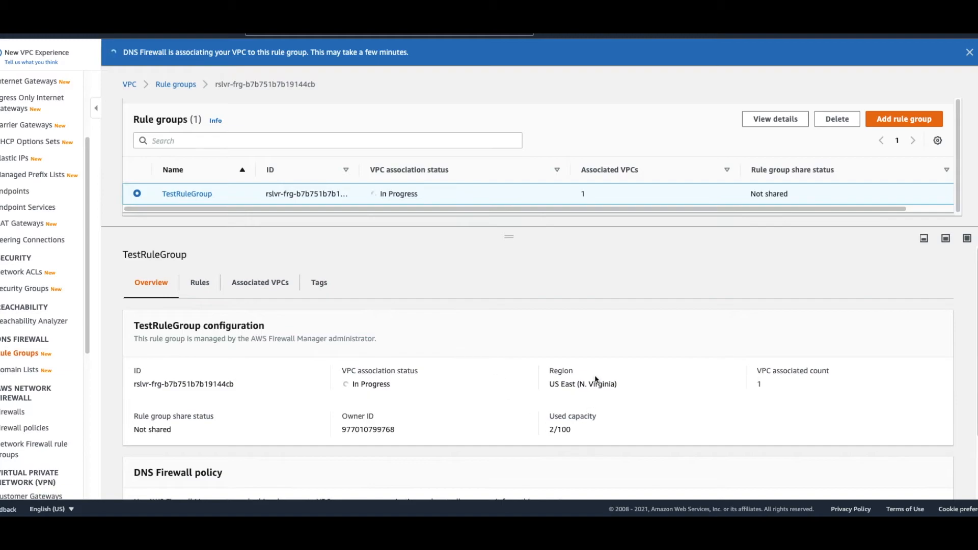
pyautogui.moveTo(574, 430); pyautogui.dragTo(546, 432)
pyautogui.click(570, 431)
# Step: Look over TestRuleGroup's rules, the form for adding a rule and the rule priority editor, leaving both without saving
pyautogui.click(203, 291)
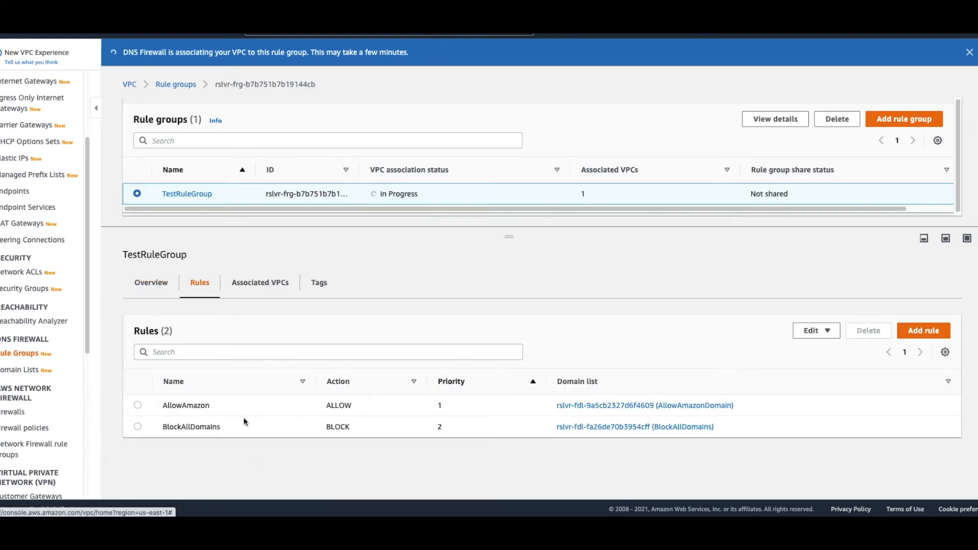
pyautogui.click(925, 332)
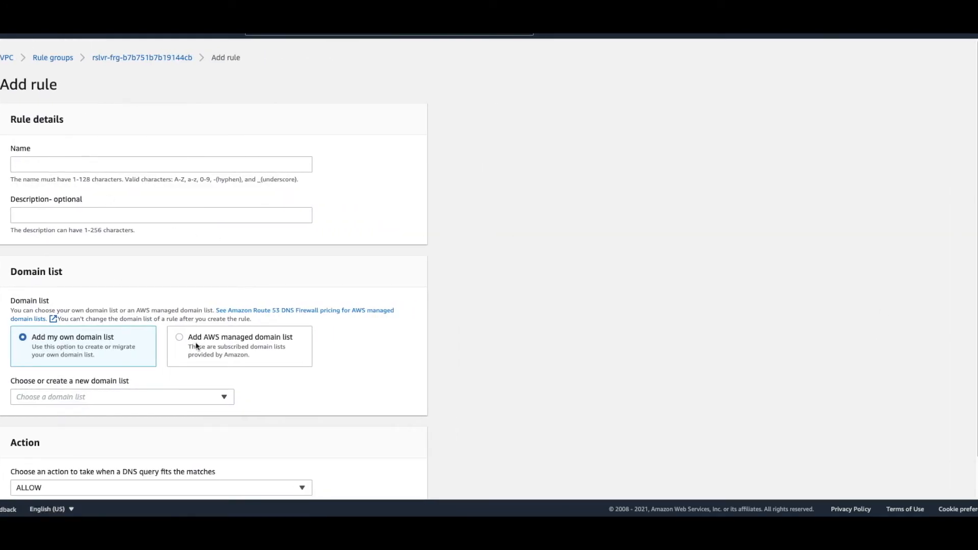
pyautogui.scroll(-1, 325, 337)
pyautogui.click(338, 482)
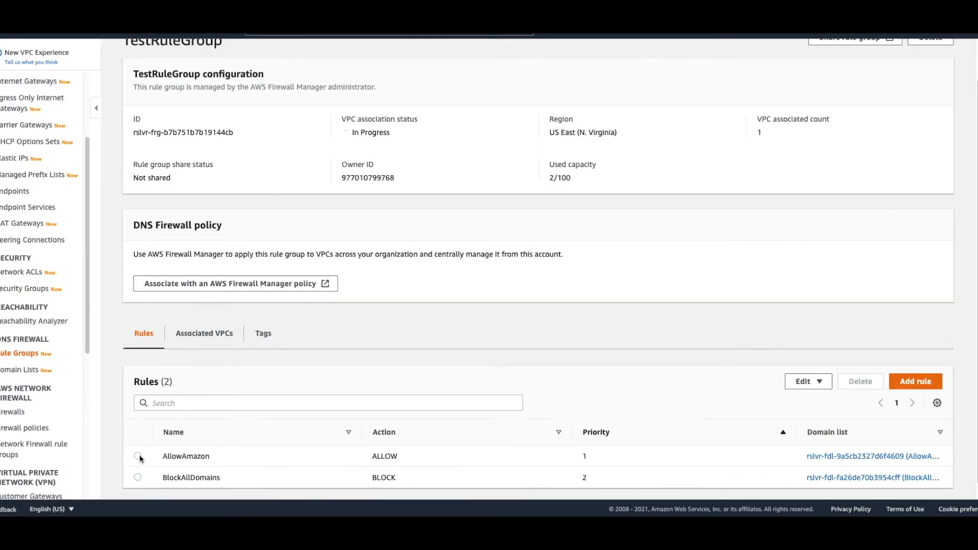
pyautogui.click(808, 383)
pyautogui.click(807, 413)
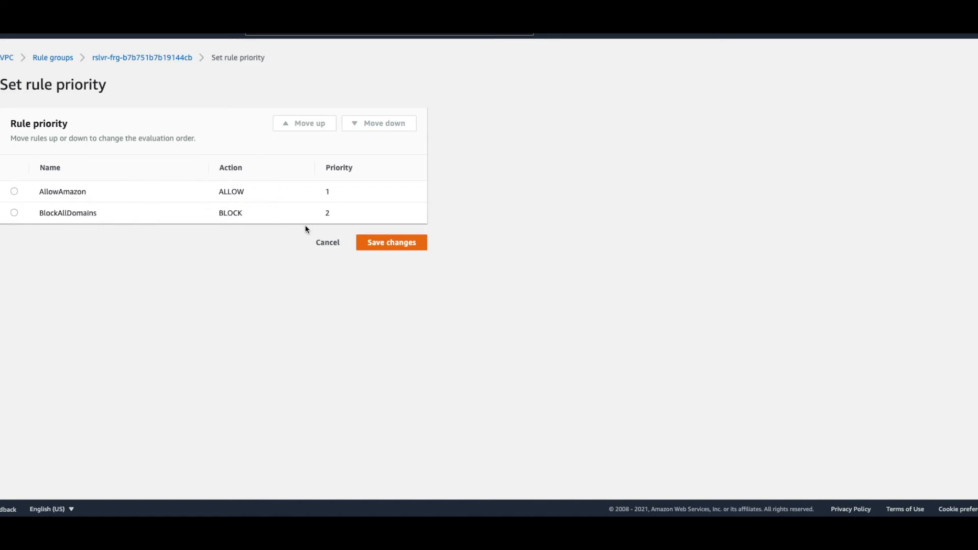
pyautogui.click(334, 248)
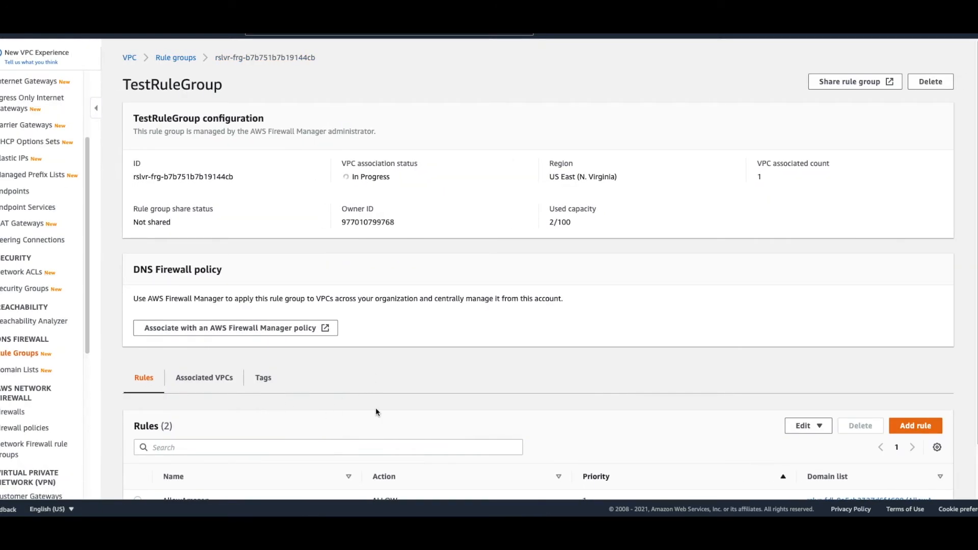
# Step: Examine the priorities of TestRuleGroup's rules and the associated priority of its VPC
pyautogui.scroll(-2, 375, 408)
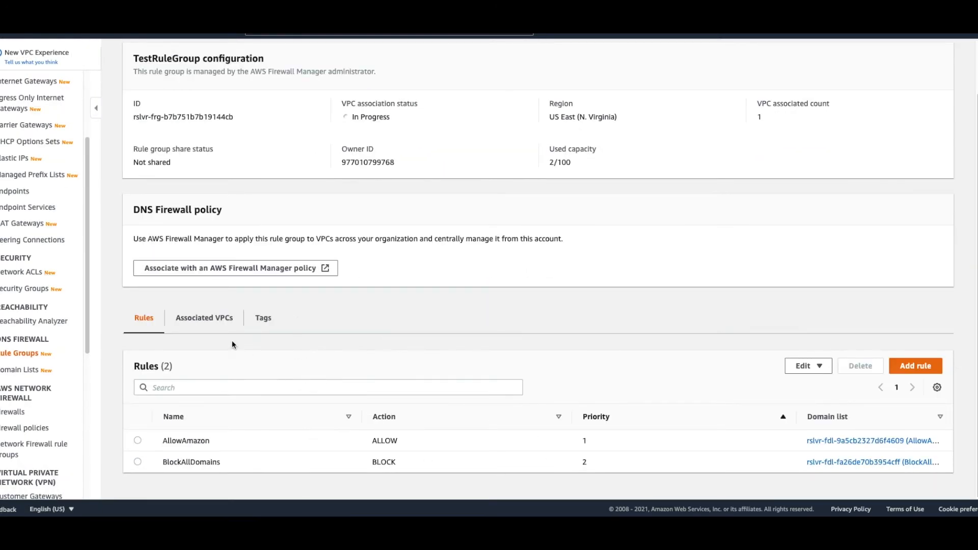
pyautogui.click(213, 319)
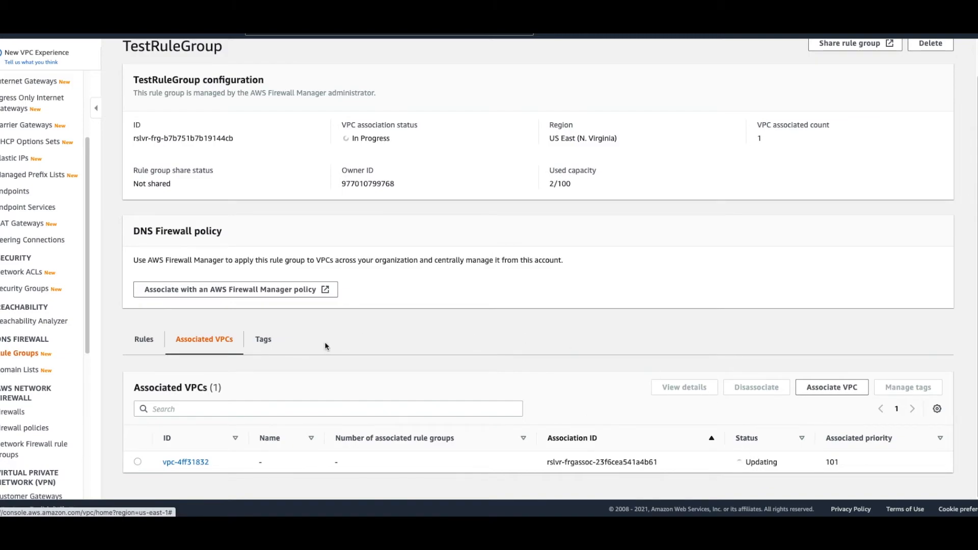
pyautogui.click(146, 345)
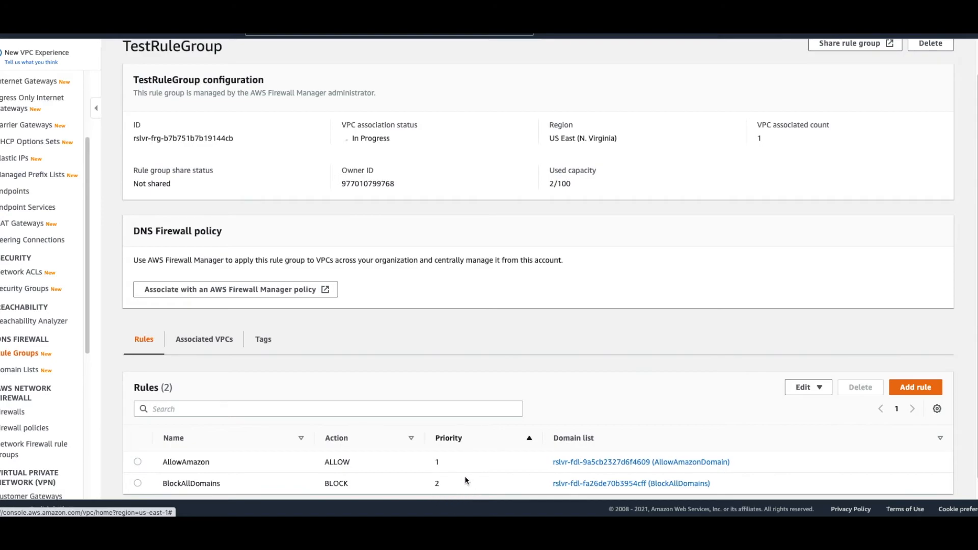
pyautogui.scroll(1, 360, 372)
pyautogui.click(206, 342)
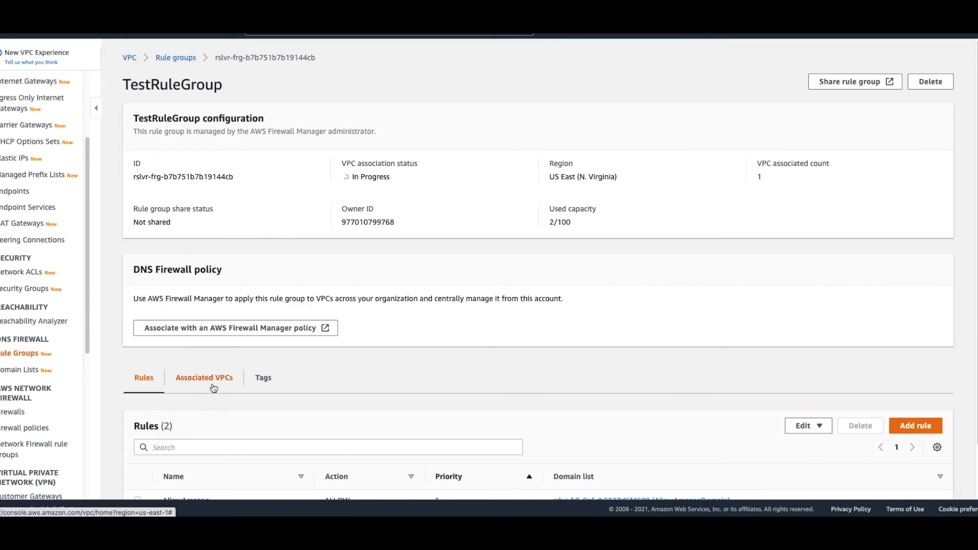
pyautogui.scroll(-1, 533, 391)
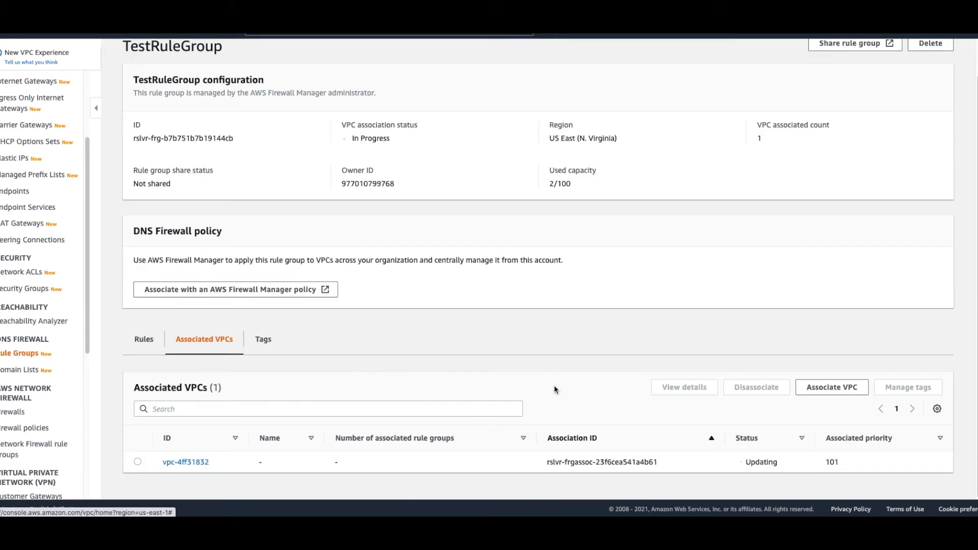
pyautogui.doubleClick(832, 462)
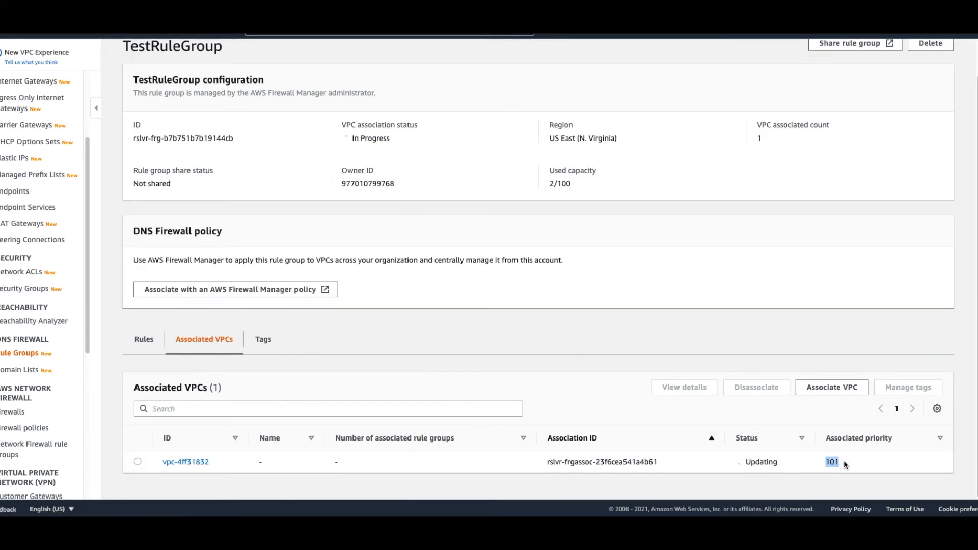
pyautogui.click(850, 466)
pyautogui.moveTo(825, 462); pyautogui.dragTo(836, 462)
pyautogui.moveTo(145, 43); pyautogui.dragTo(199, 51)
pyautogui.click(192, 100)
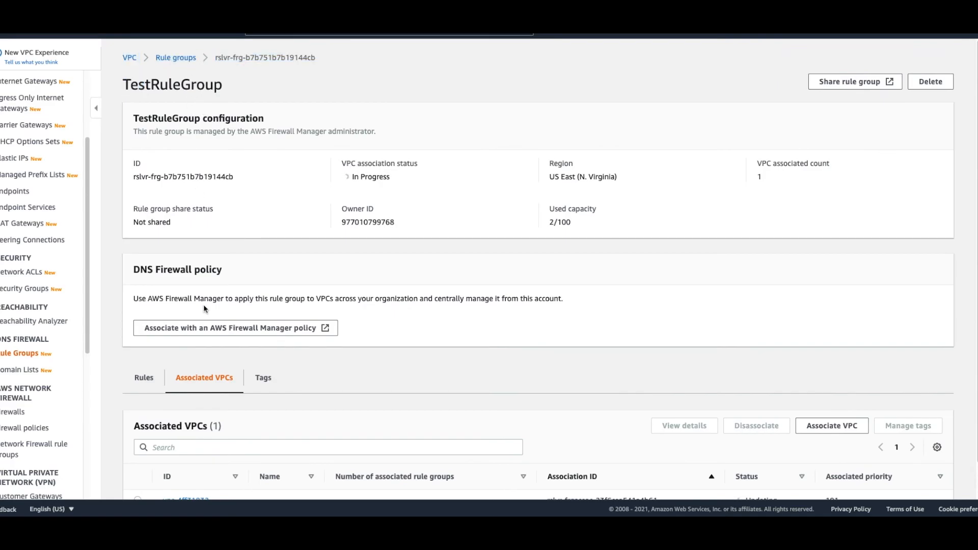
pyautogui.click(145, 382)
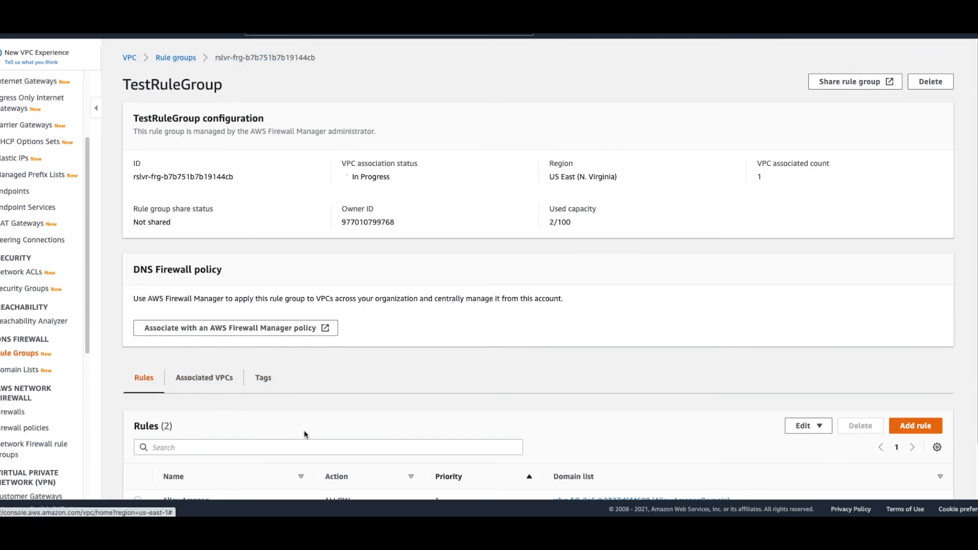
pyautogui.scroll(-1, 305, 438)
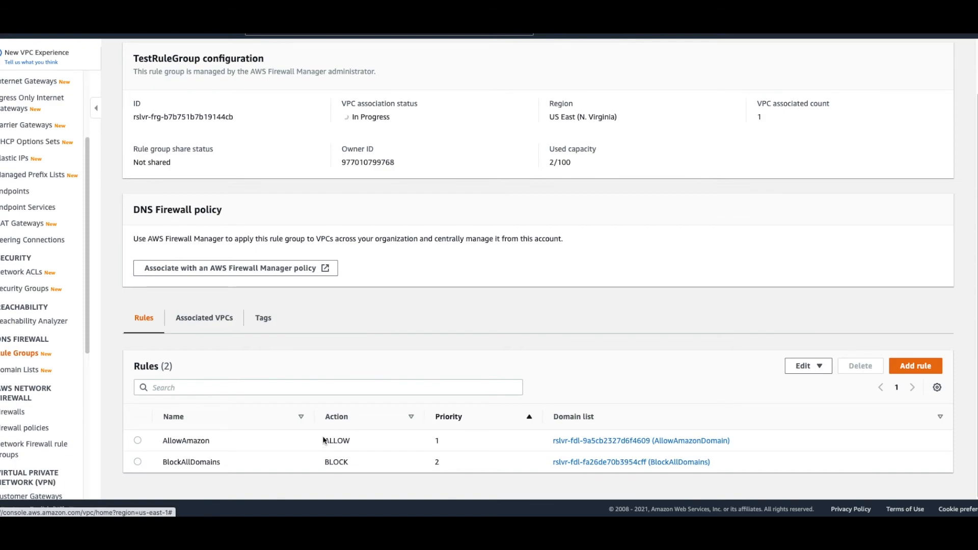
# Step: Return to the rule groups list and check the status of TestRuleGroup's VPC association
pyautogui.click(24, 355)
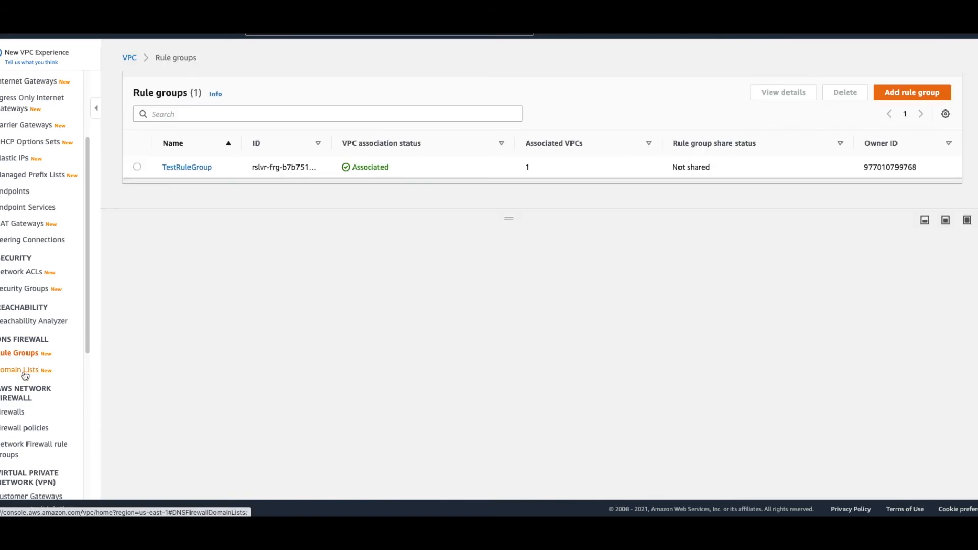
pyautogui.click(26, 371)
pyautogui.click(26, 355)
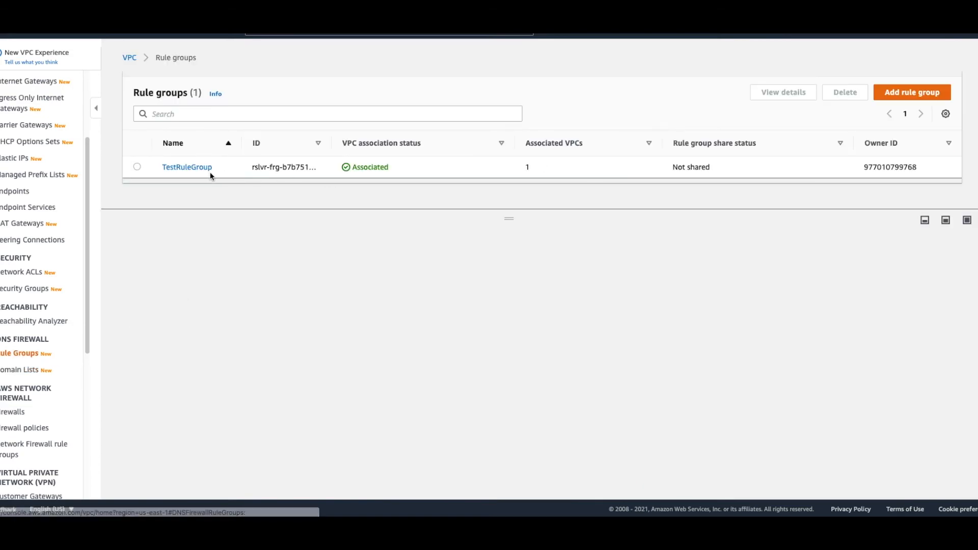
pyautogui.click(137, 166)
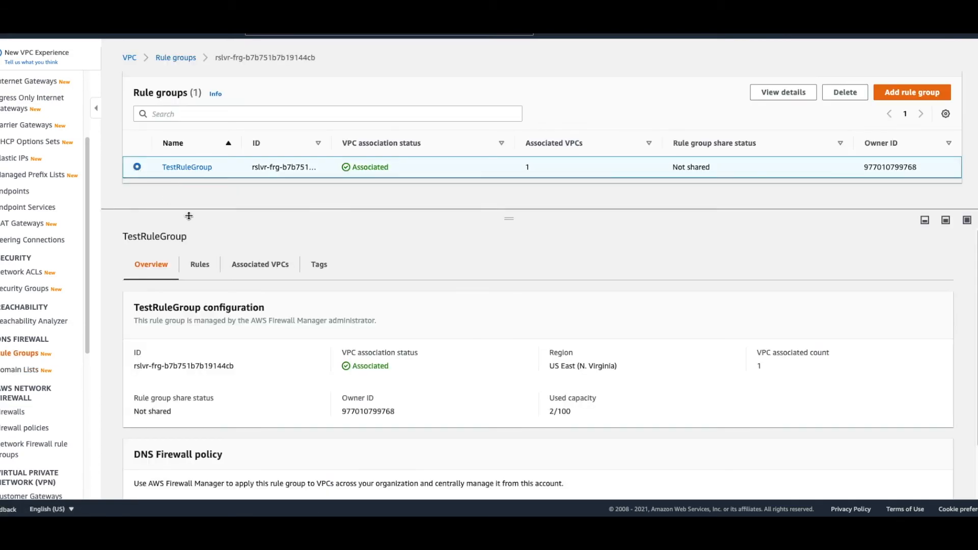
pyautogui.click(252, 274)
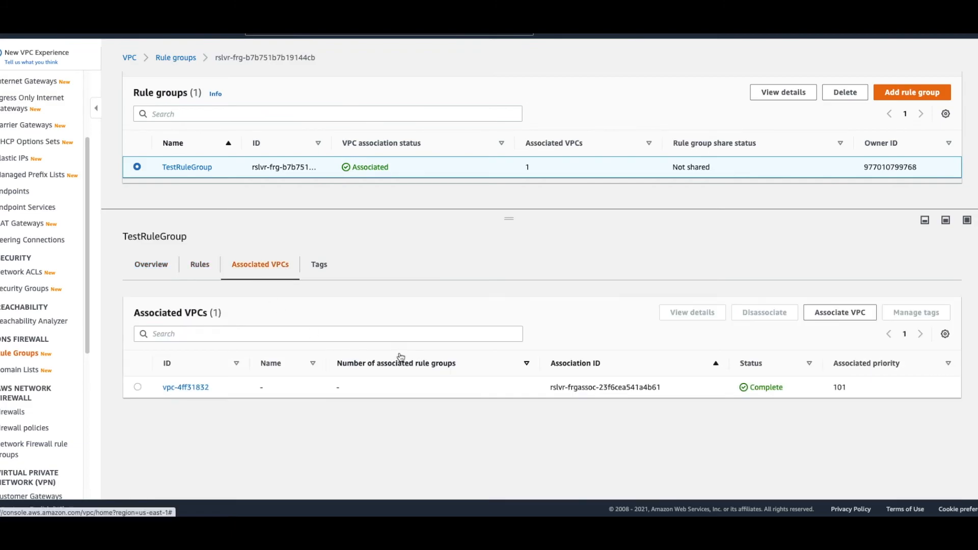
# Step: Look over TestRuleGroup's rules, and run dig google.com in the bash terminal to test its DNS resolution
pyautogui.click(142, 269)
pyautogui.click(197, 267)
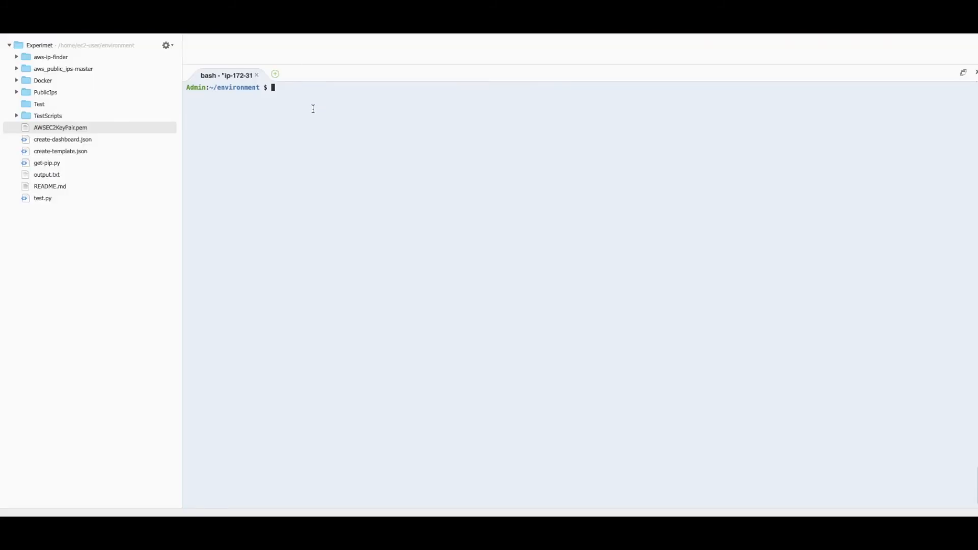
pyautogui.write('dig google.com')
pyautogui.press('Return')
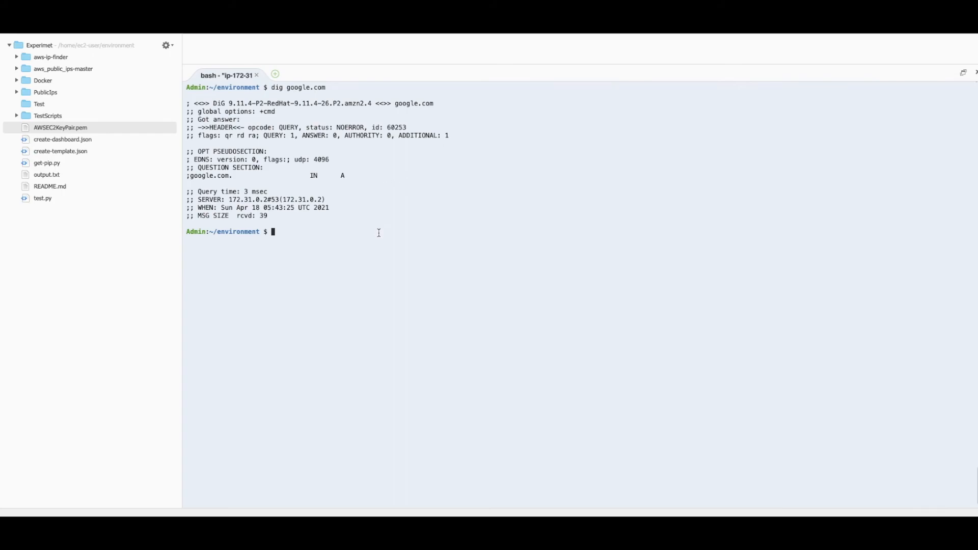
# Step: Query the DNS records of amazon.com with dig in the terminal
pyautogui.write('dig amazon.com')
pyautogui.press('Return')
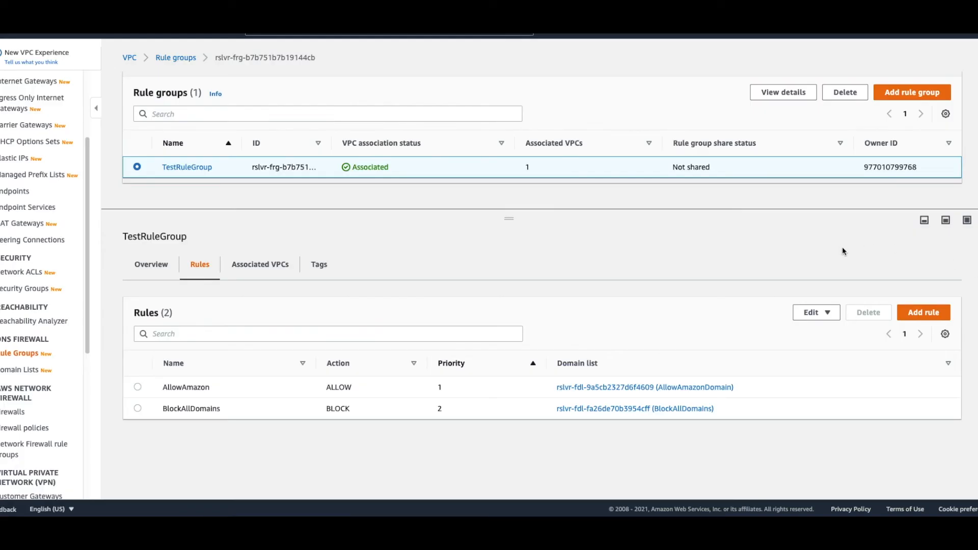
# Step: In the VPC console, add a rule named Allowgoogle to TestRuleGroup, using its own Allowgoogle domain list and the ALLOW action
pyautogui.click(919, 313)
pyautogui.click(65, 164)
pyautogui.write('Allowgoogle')
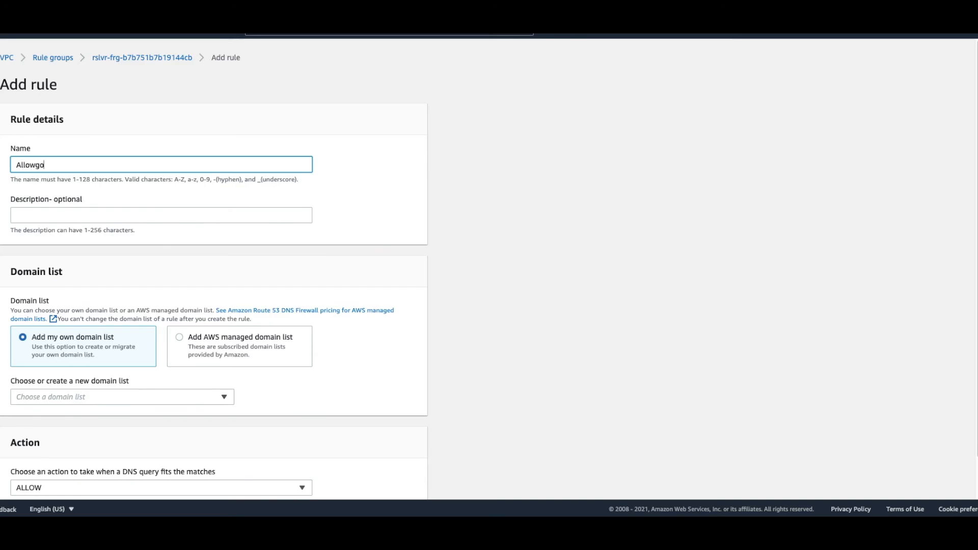
pyautogui.scroll(-1, 80, 295)
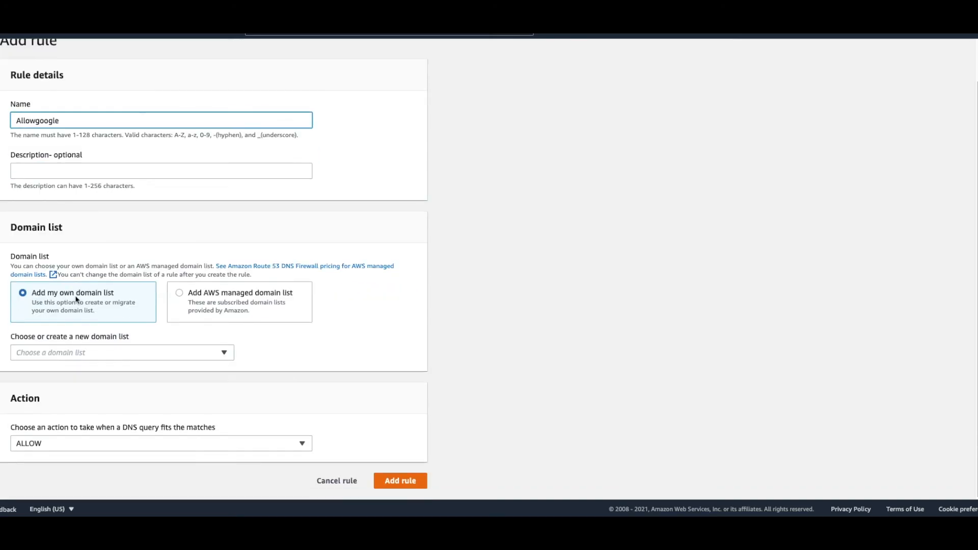
pyautogui.click(98, 352)
pyautogui.click(101, 400)
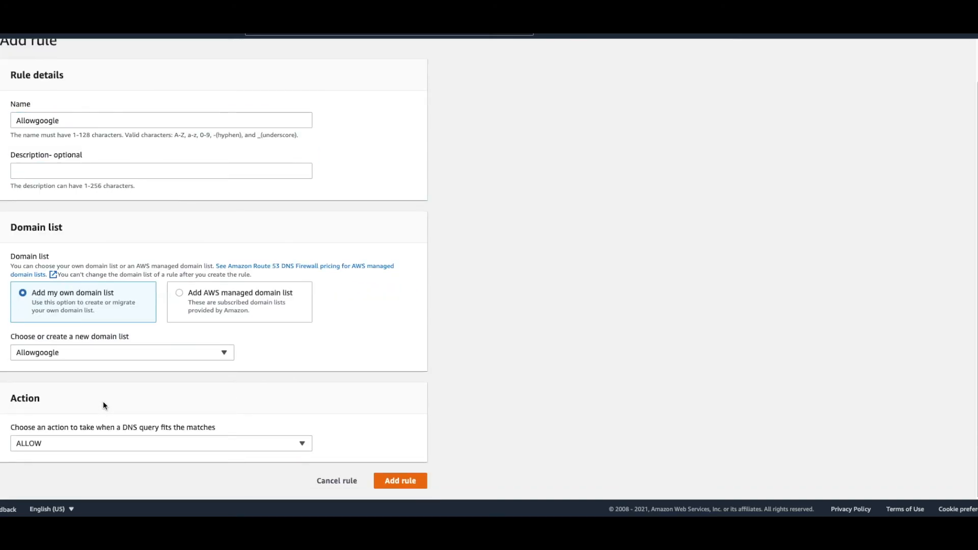
pyautogui.click(400, 481)
# Step: Raise the Allowgoogle rule to priority 2, above BlockAllDomains, and save the new rule order
pyautogui.scroll(-1, 443, 412)
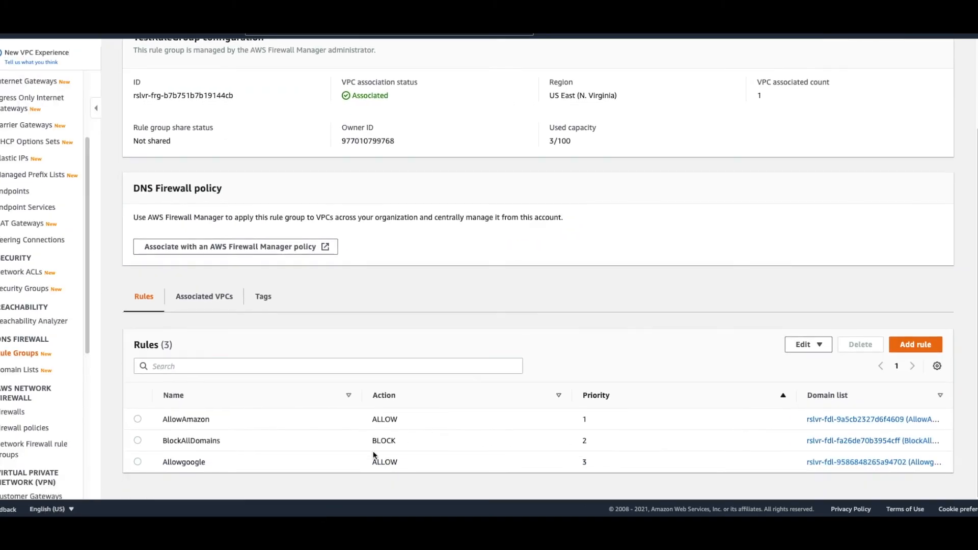
pyautogui.click(137, 462)
pyautogui.click(807, 344)
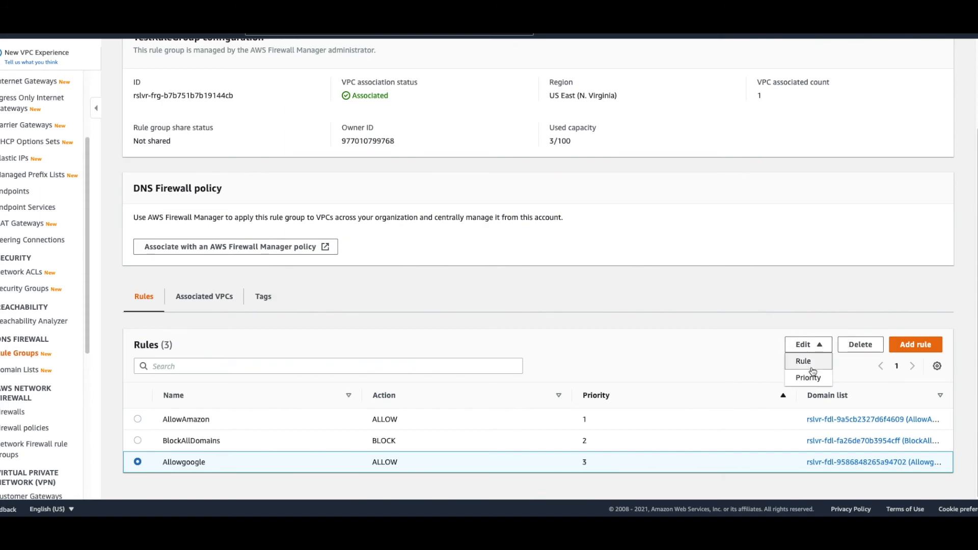
pyautogui.click(810, 378)
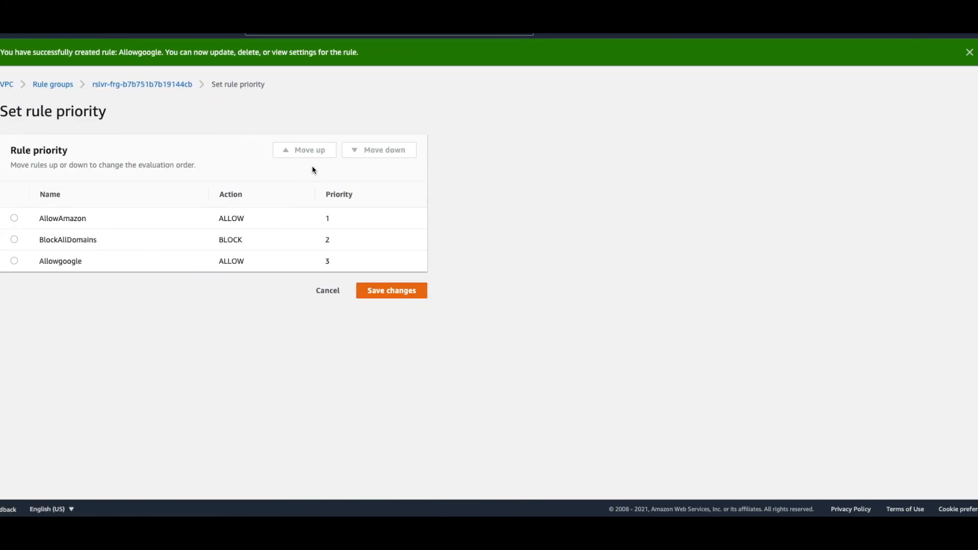
pyautogui.click(15, 261)
pyautogui.click(307, 151)
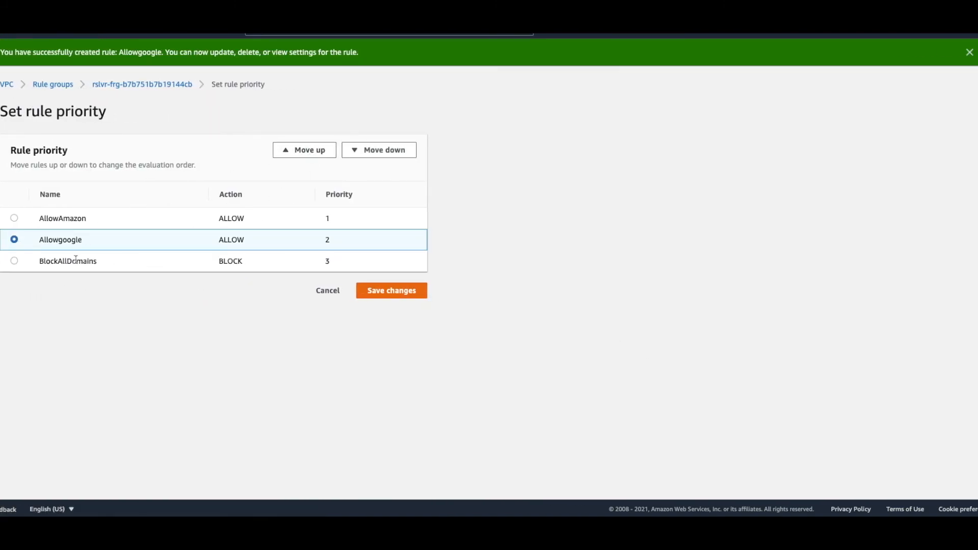
pyautogui.click(387, 299)
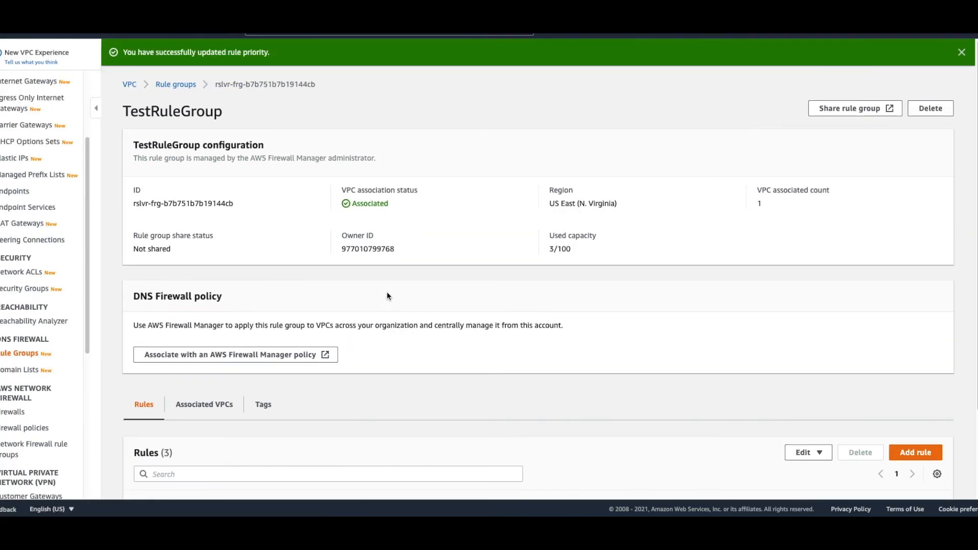
pyautogui.scroll(-2, 417, 369)
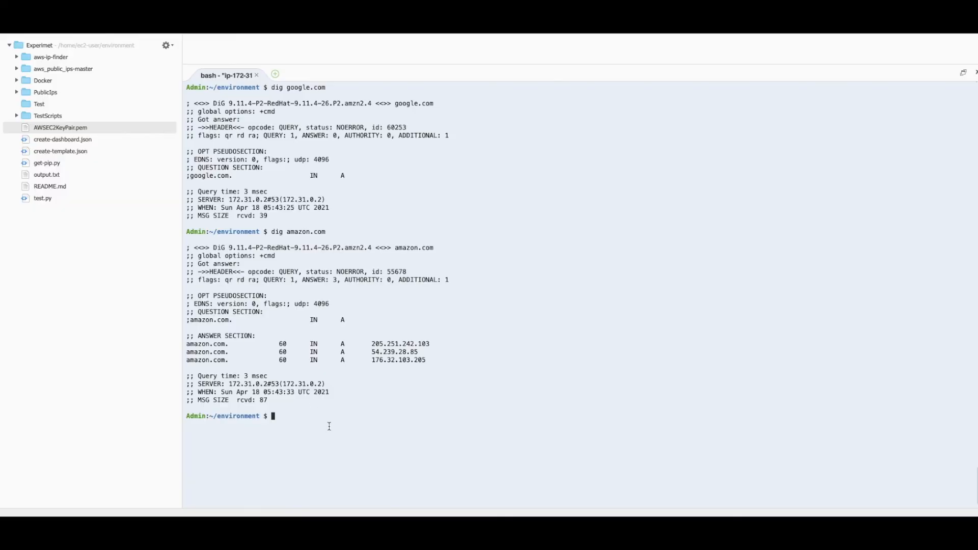
# Step: Rerun dig google.com in the bash terminal to test the Allowgoogle rule
pyautogui.press('Up')
pyautogui.press('Up')
pyautogui.press('Return')
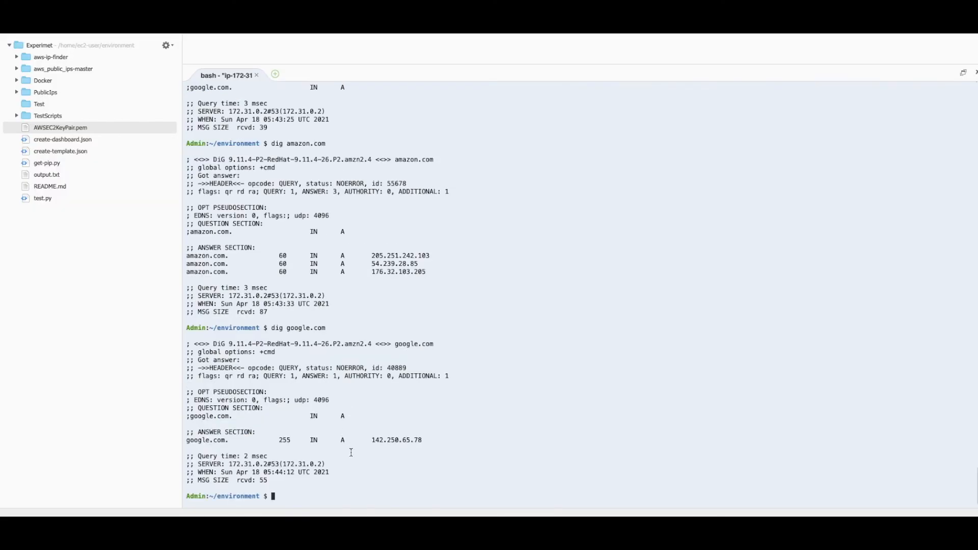